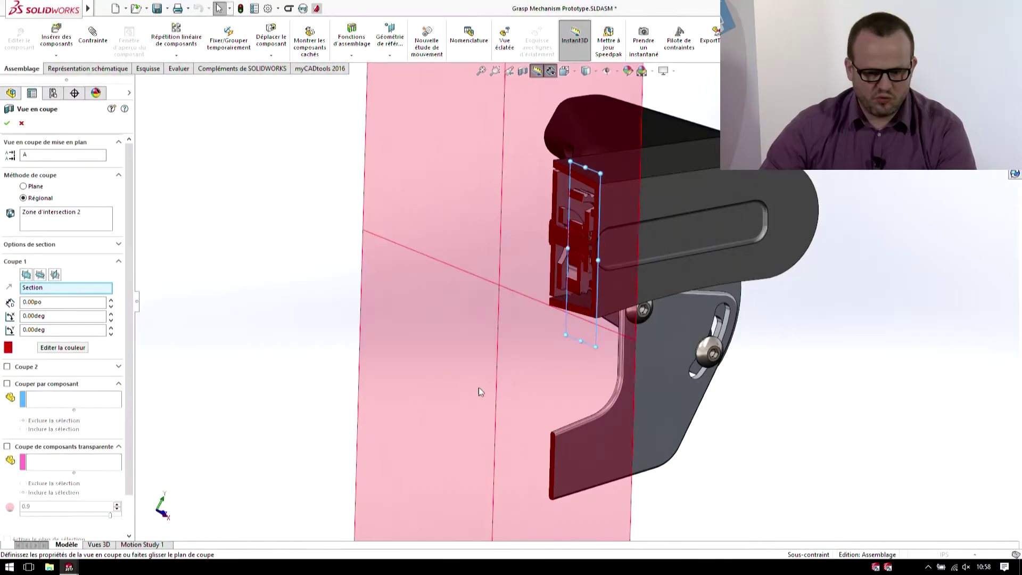
Enable transparent component sectioning for the transmission box, static thumb and motor cover
{"action": "left_click", "coordinate": [553, 279]}
{"action": "middle_click_drag", "start_coordinate": [547, 354], "coordinate": [615, 311]}
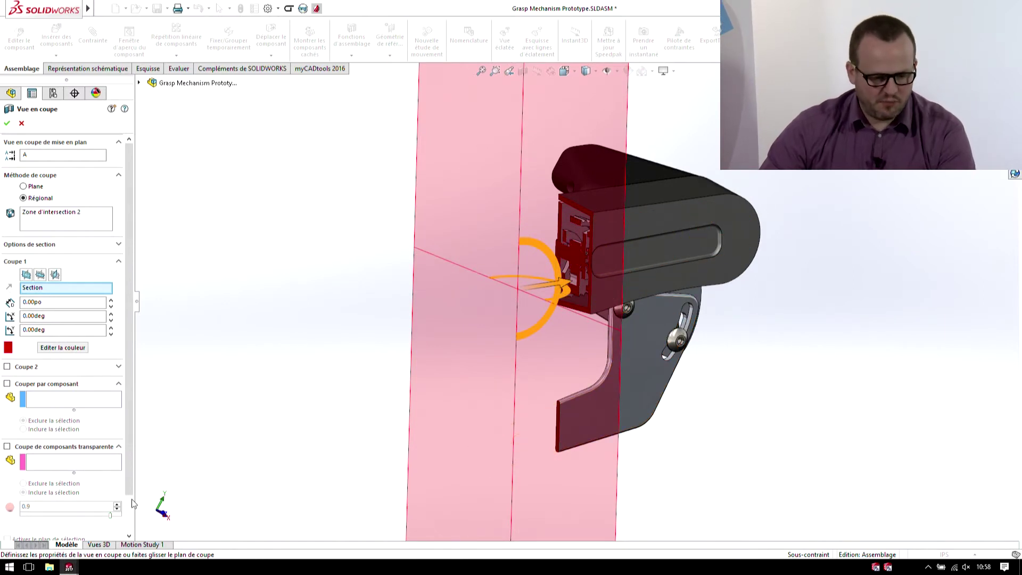
{"action": "left_click", "coordinate": [7, 384]}
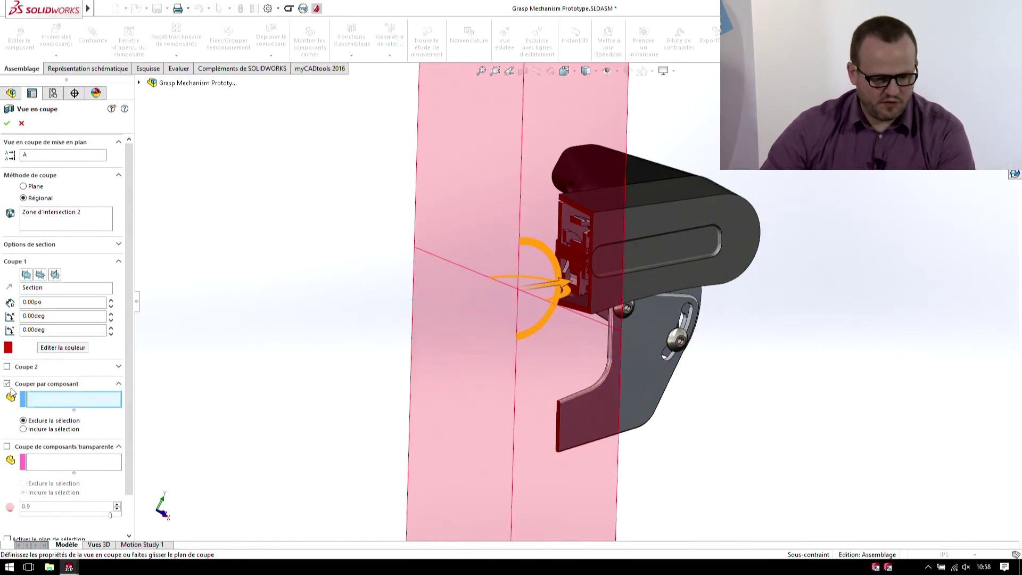
{"action": "left_click", "coordinate": [7, 384]}
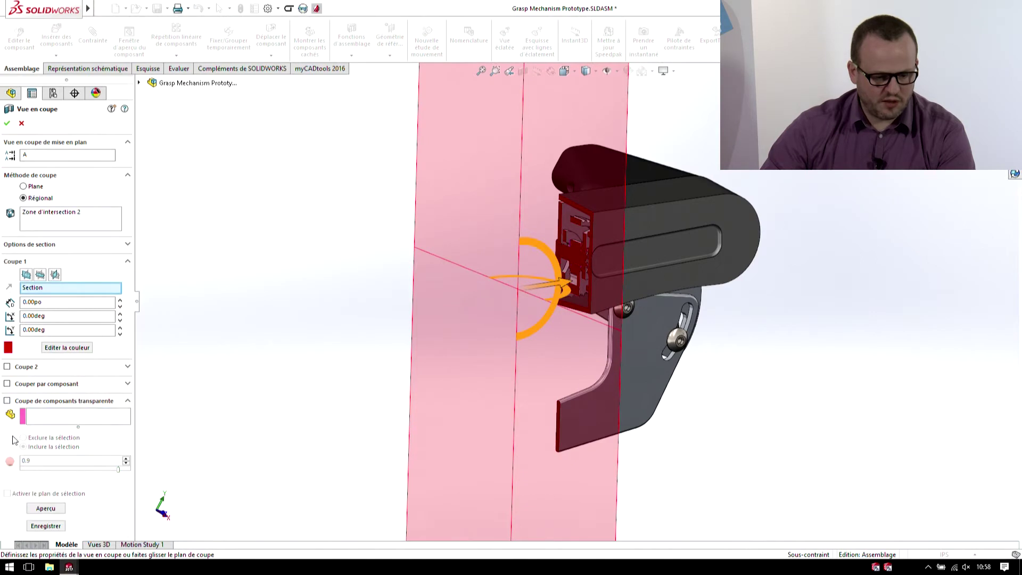
{"action": "left_click", "coordinate": [7, 401]}
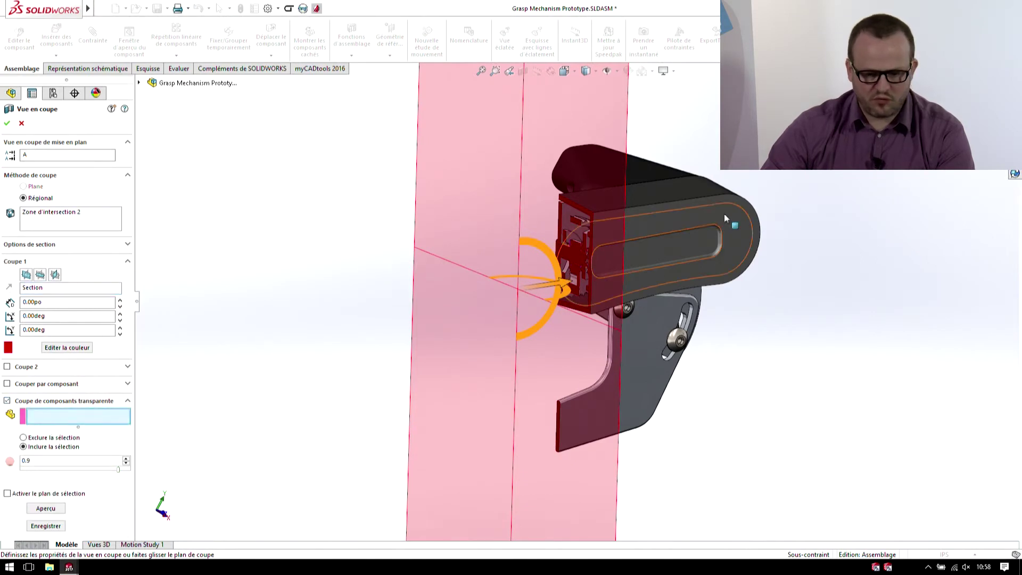
{"action": "left_click", "coordinate": [650, 250]}
{"action": "left_click", "coordinate": [657, 419]}
{"action": "left_click", "coordinate": [636, 178]}
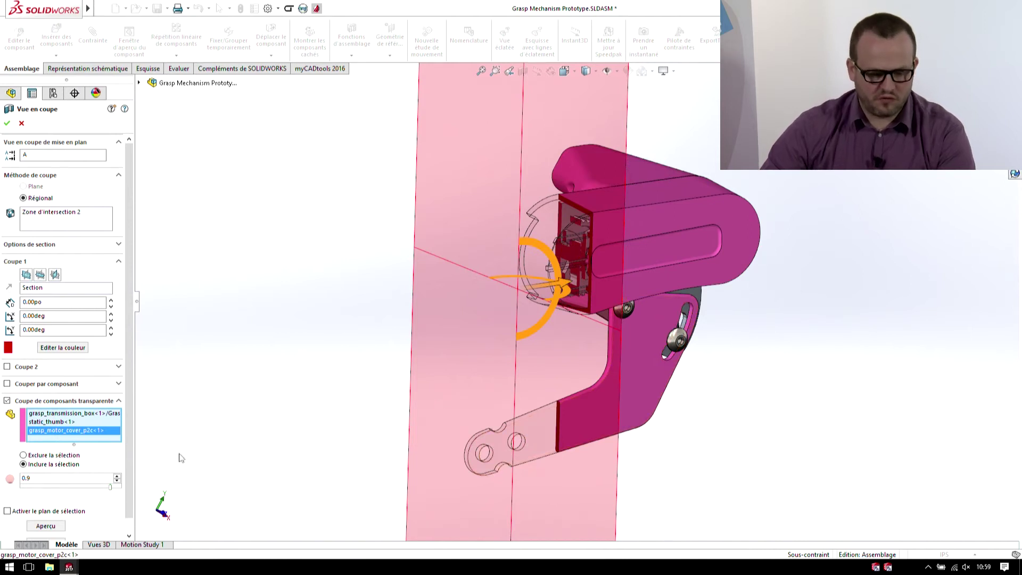
Set the section transparency to 0.77 and offset the cut plane to 1.38 in
{"action": "left_click_drag", "start_coordinate": [111, 486], "coordinate": [100, 486]}
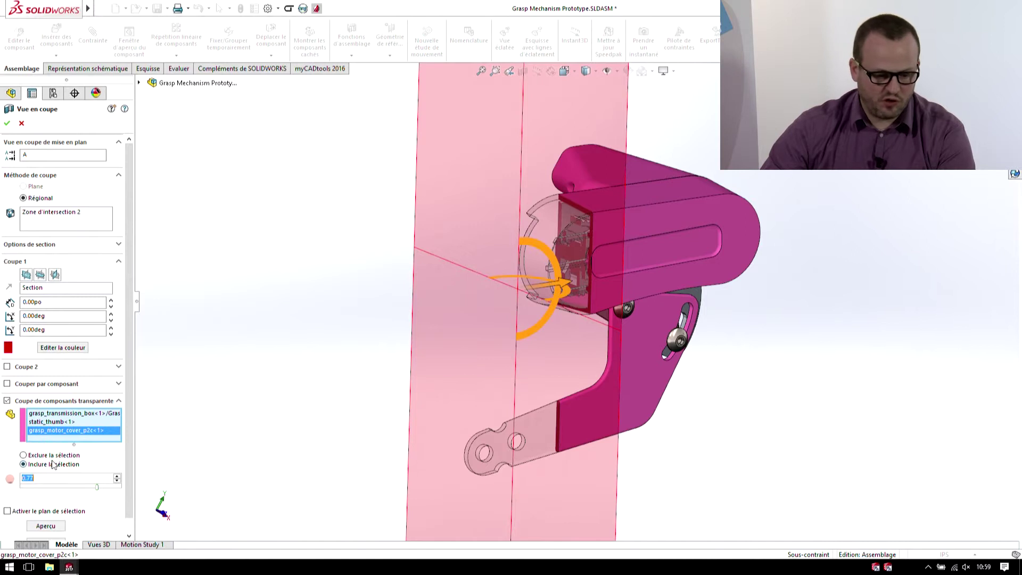
{"action": "middle_click_drag", "start_coordinate": [582, 326], "coordinate": [612, 356]}
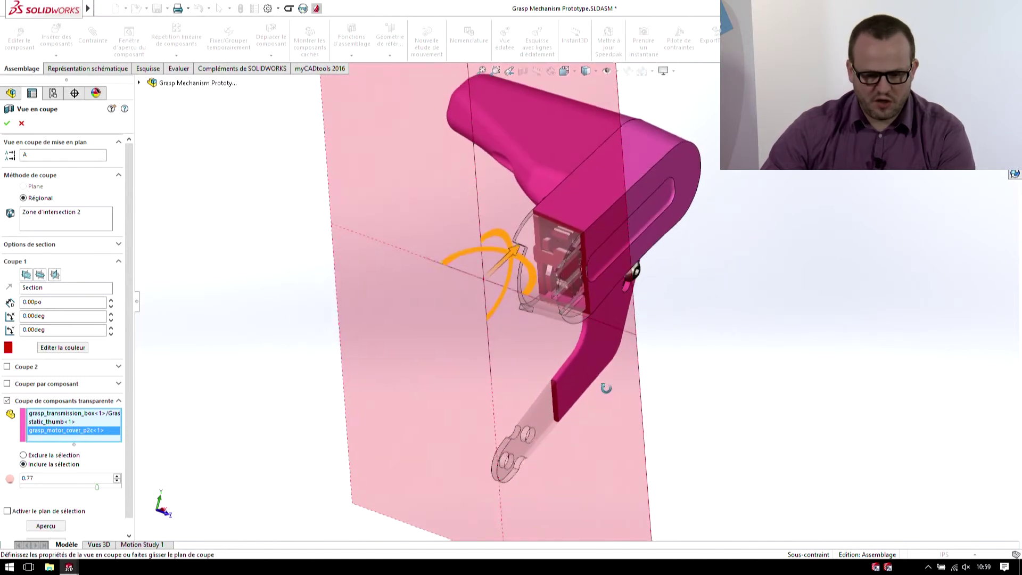
{"action": "left_click_drag", "start_coordinate": [499, 270], "coordinate": [552, 233]}
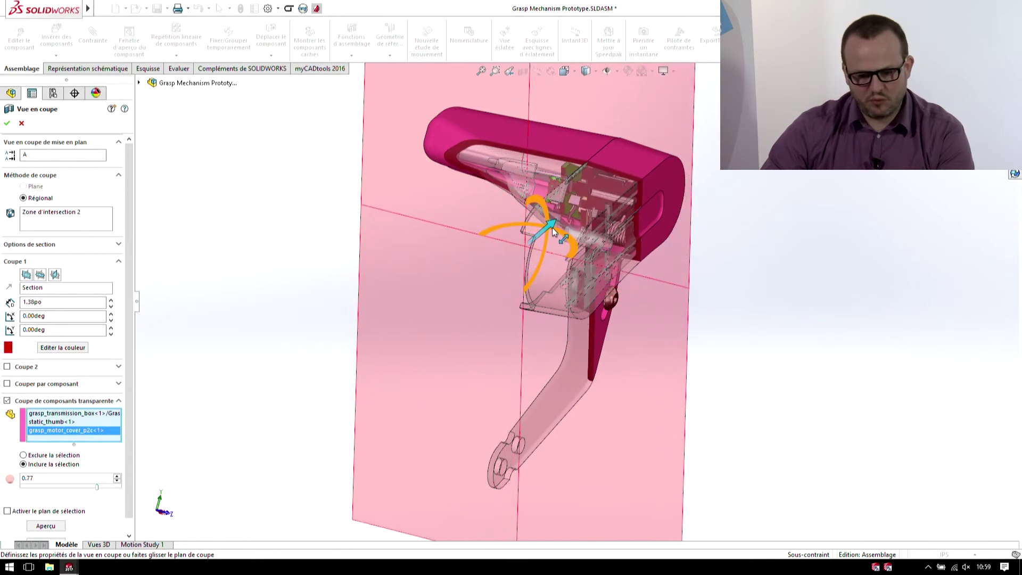
{"action": "mouse_move", "coordinate": [565, 240]}
{"action": "middle_mouse_down"}
{"action": "mouse_move", "coordinate": [656, 205]}
{"action": "mouse_move", "coordinate": [674, 267]}
{"action": "middle_mouse_up"}
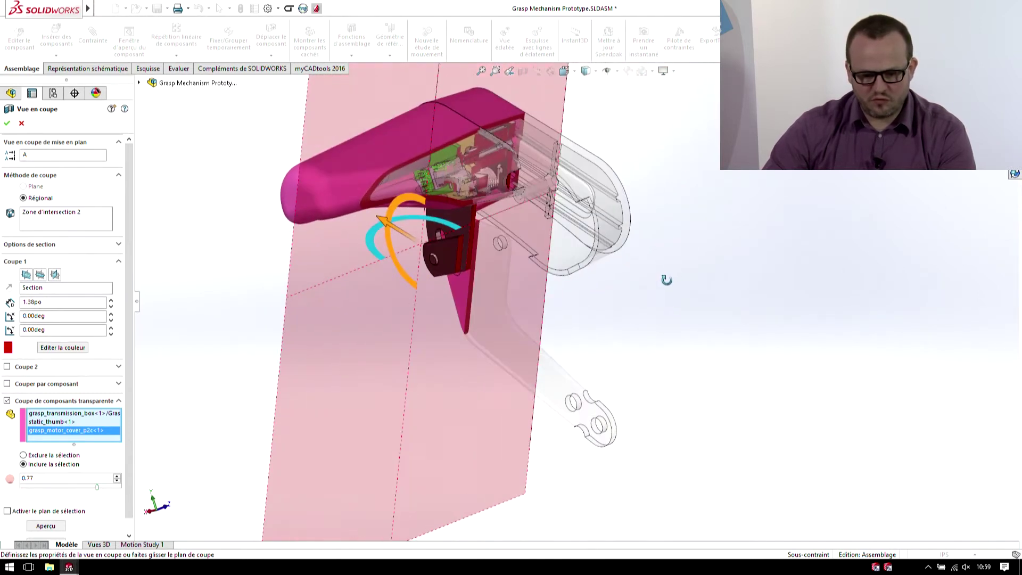
Apply the section view, zoom into the grip mechanism, and select the Insert part
{"action": "key", "text": "Return"}
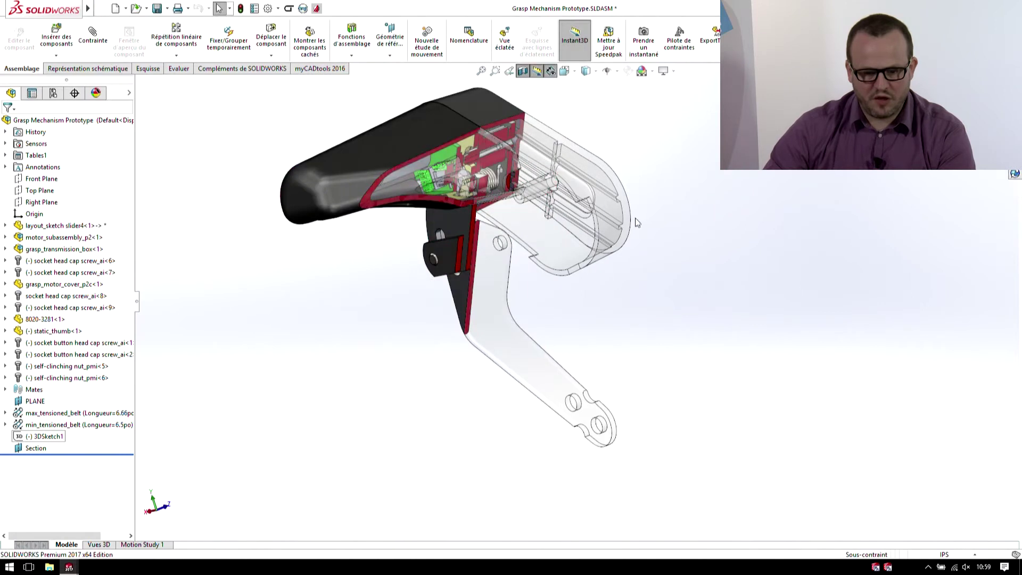
{"action": "scroll", "coordinate": [636, 229], "scroll_direction": "down", "scroll_amount": 2}
{"action": "scroll", "coordinate": [641, 251], "scroll_direction": "down", "scroll_amount": 2}
{"action": "scroll", "coordinate": [648, 276], "scroll_direction": "down", "scroll_amount": 2}
{"action": "middle_click_drag", "start_coordinate": [648, 276], "coordinate": [657, 299]}
{"action": "scroll", "coordinate": [538, 237], "scroll_direction": "up", "scroll_amount": 2}
{"action": "scroll", "coordinate": [535, 237], "scroll_direction": "down", "scroll_amount": 3}
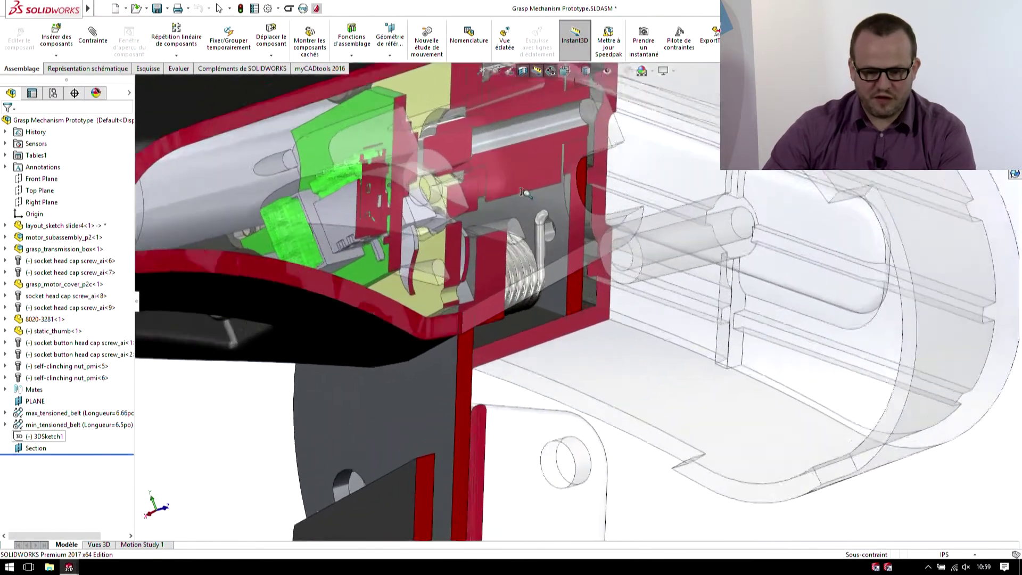
{"action": "scroll", "coordinate": [575, 282], "scroll_direction": "up", "scroll_amount": 1}
{"action": "scroll", "coordinate": [603, 318], "scroll_direction": "down", "scroll_amount": 2}
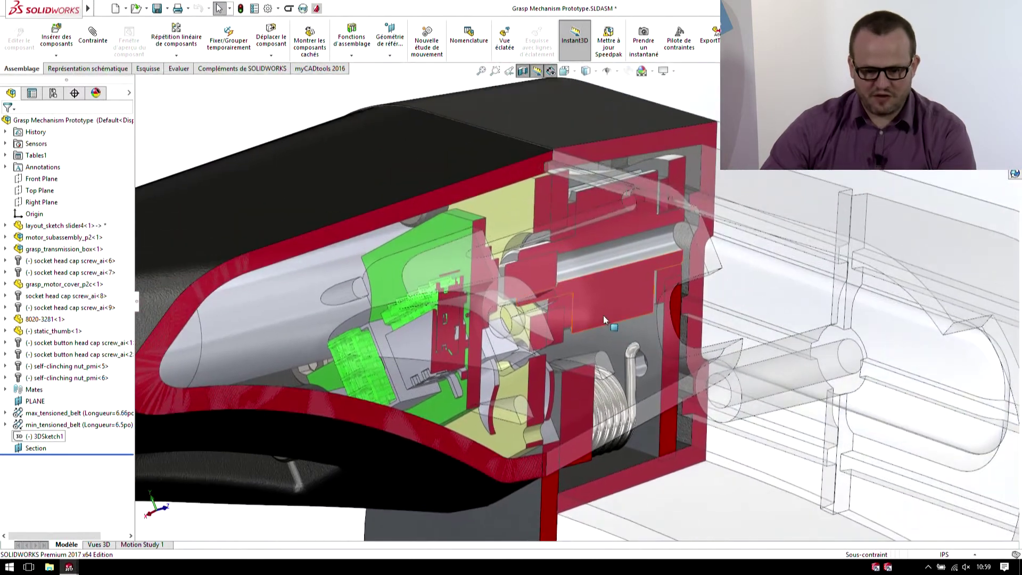
{"action": "left_click", "coordinate": [542, 238]}
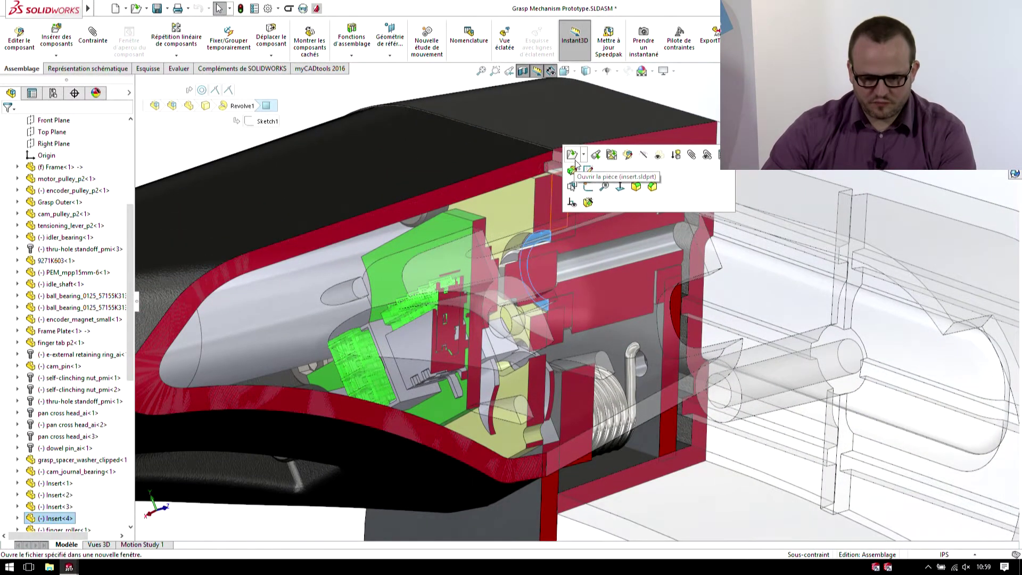
Open the Insert part alone and add thread Filetage1 on the boss's top edge
{"action": "left_click", "coordinate": [574, 156]}
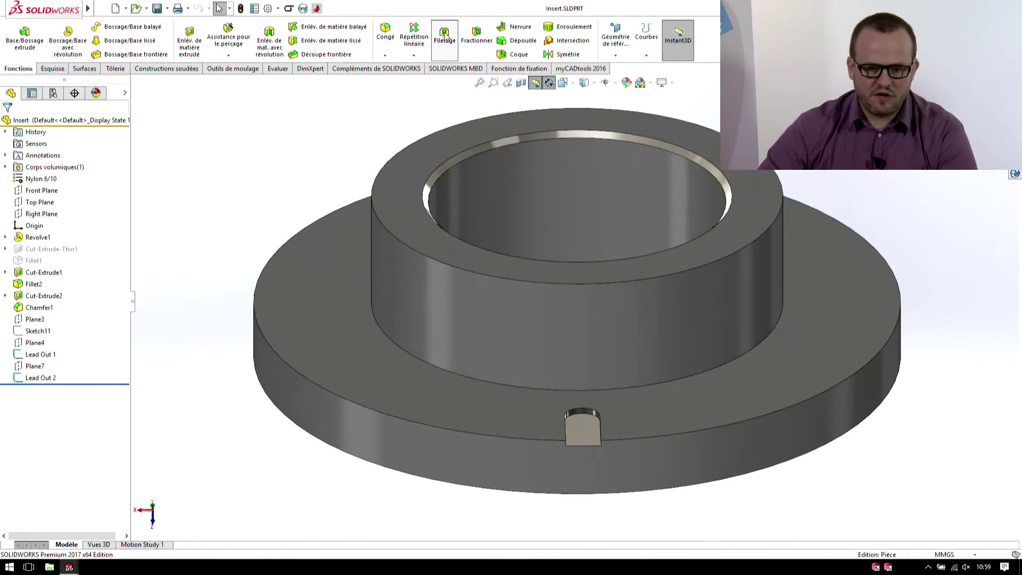
{"action": "left_click", "coordinate": [446, 37]}
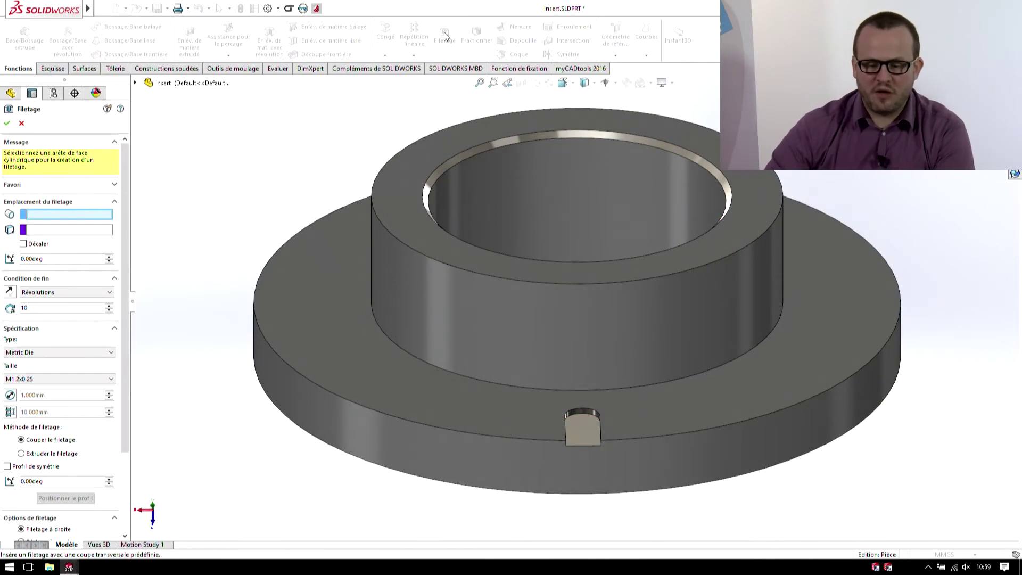
{"action": "left_click", "coordinate": [565, 285]}
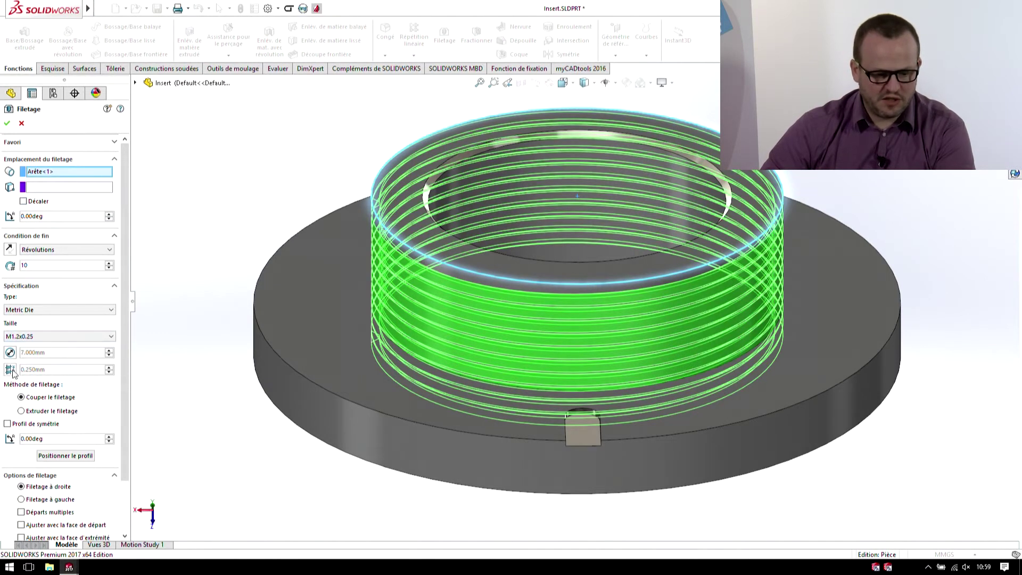
{"action": "key", "text": "Return"}
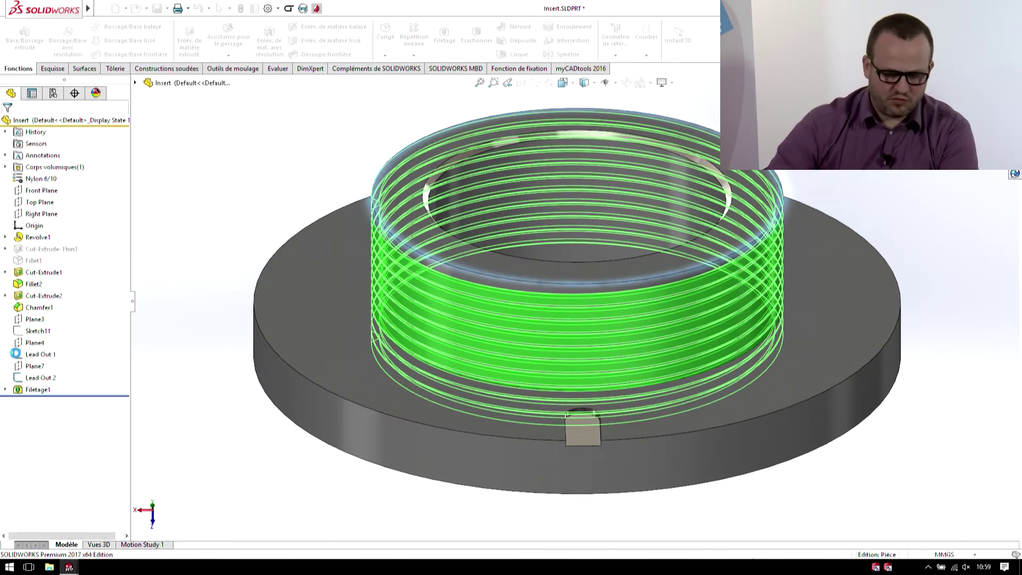
{"action": "left_click", "coordinate": [48, 390]}
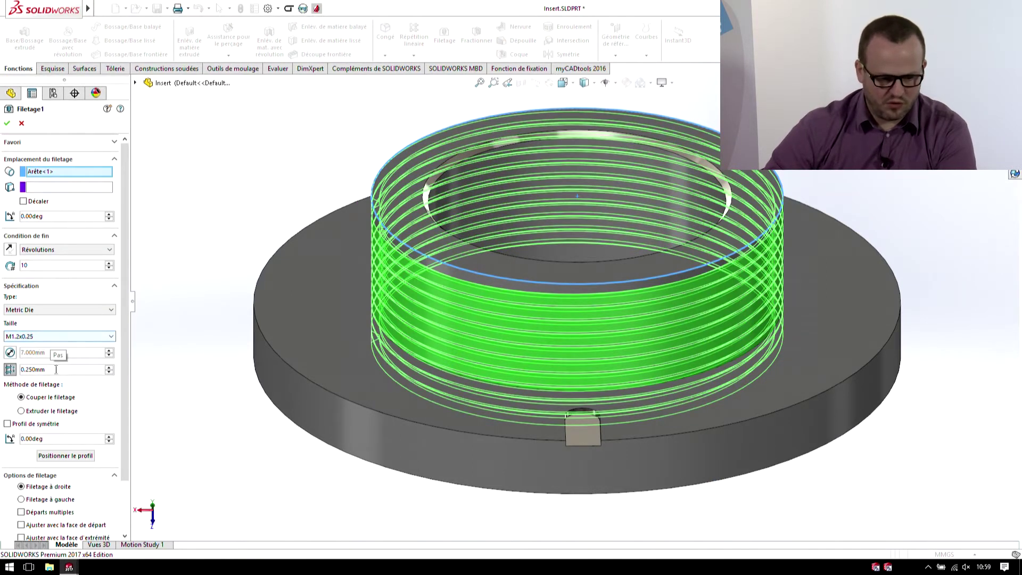
Make Filetage1 an extruded, symmetric 1 mm pitch thread with a reversed 0.5 mm start offset
{"action": "type", "text": "1"}
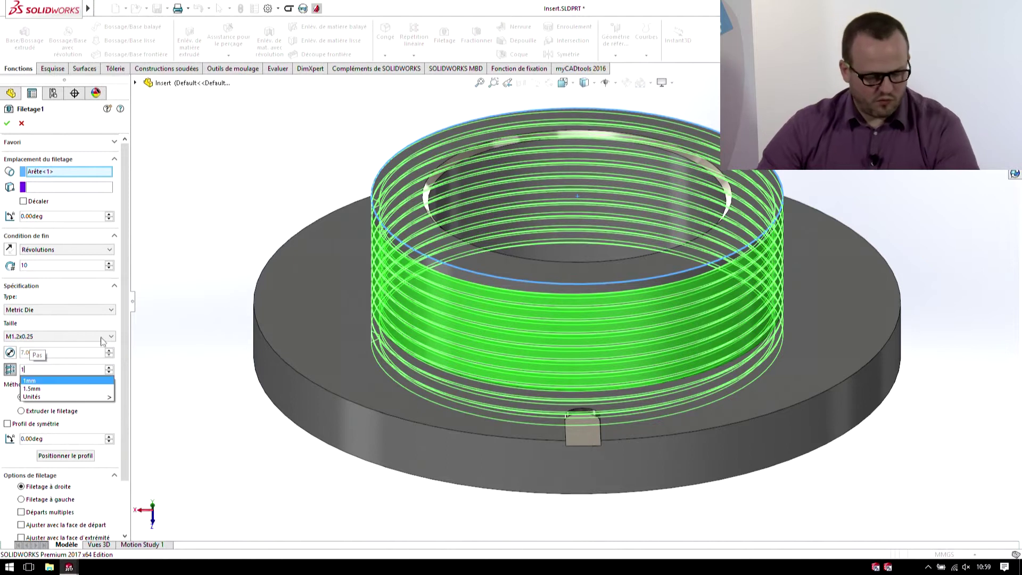
{"action": "left_click", "coordinate": [38, 380]}
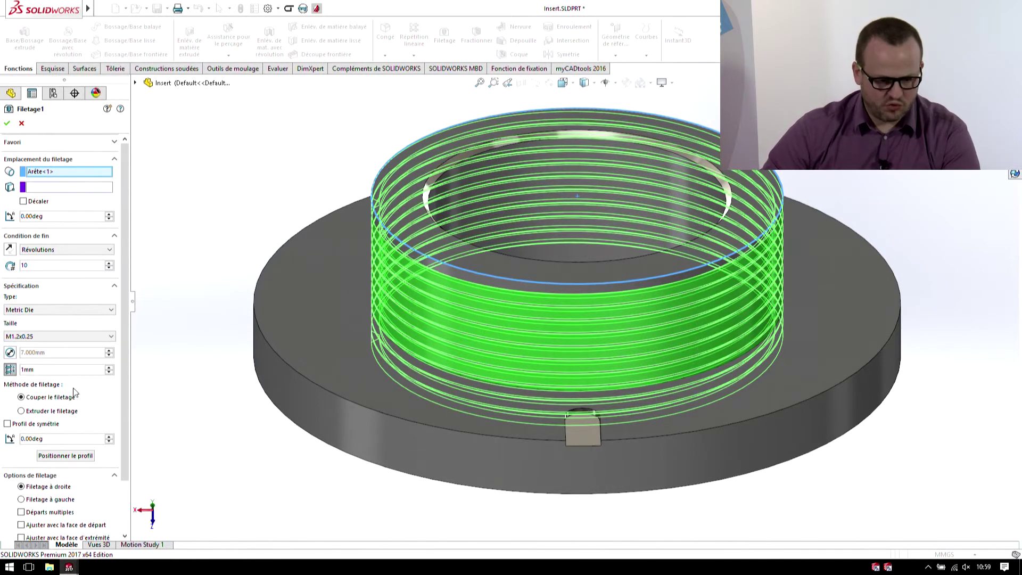
{"action": "left_click", "coordinate": [55, 414]}
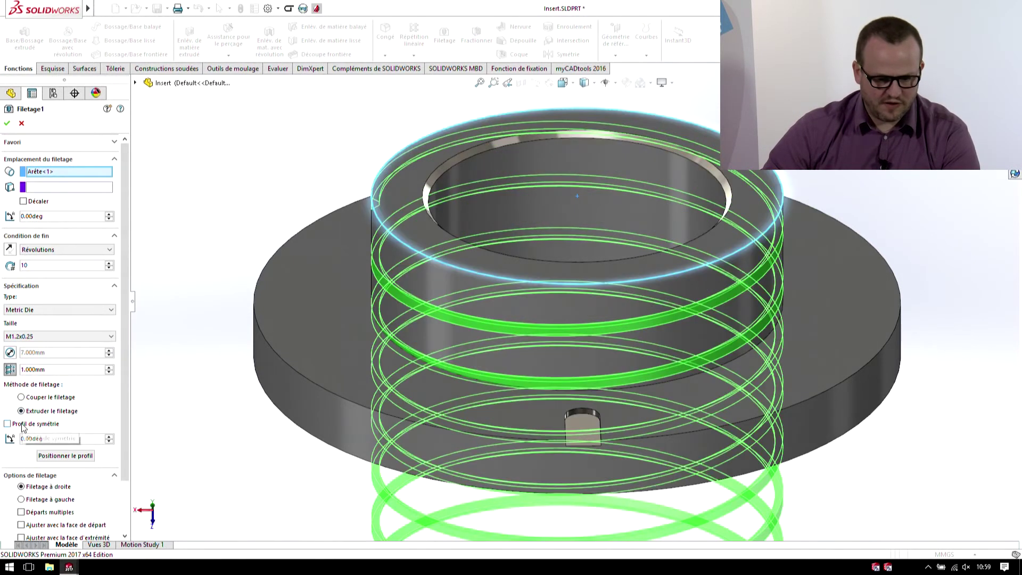
{"action": "left_click", "coordinate": [8, 424]}
{"action": "middle_click_drag", "start_coordinate": [230, 402], "coordinate": [160, 346]}
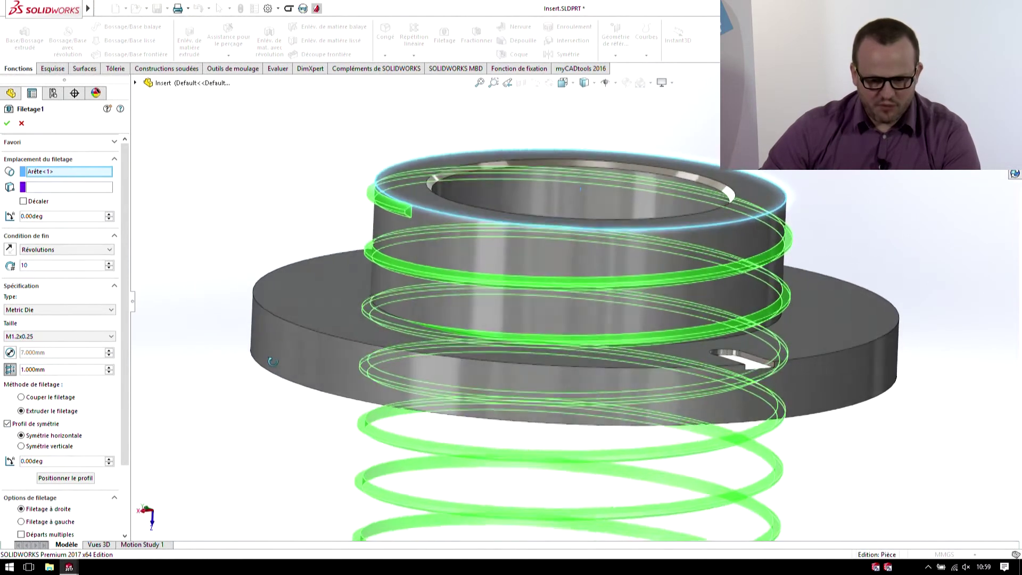
{"action": "left_click", "coordinate": [23, 202]}
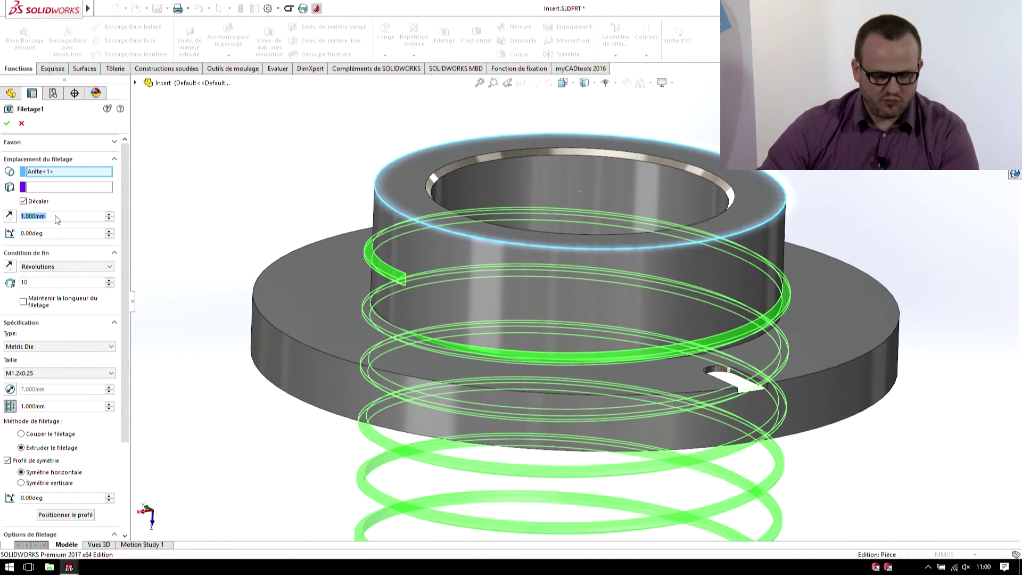
{"action": "left_click", "coordinate": [10, 217]}
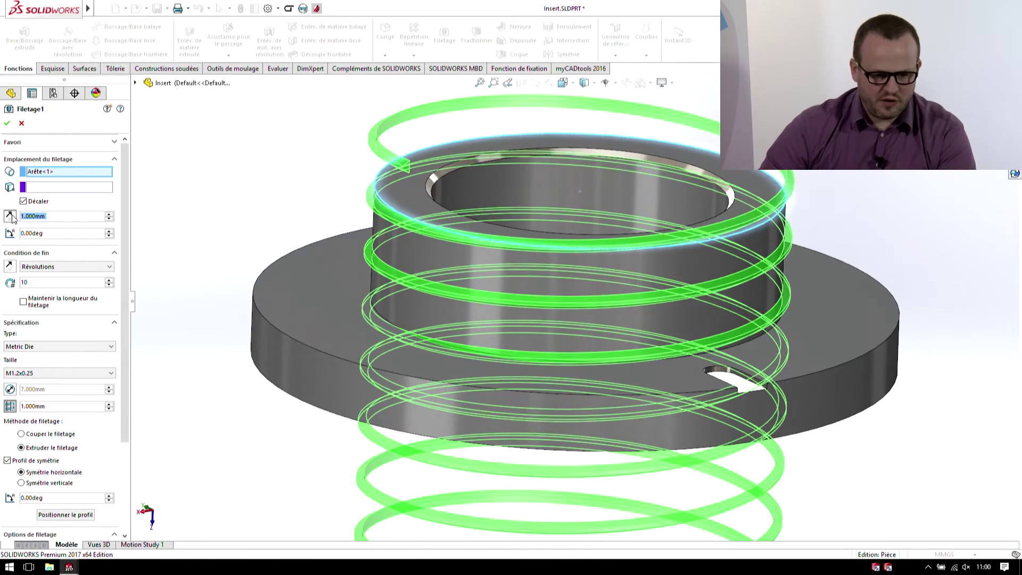
{"action": "type", "text": "0.5"}
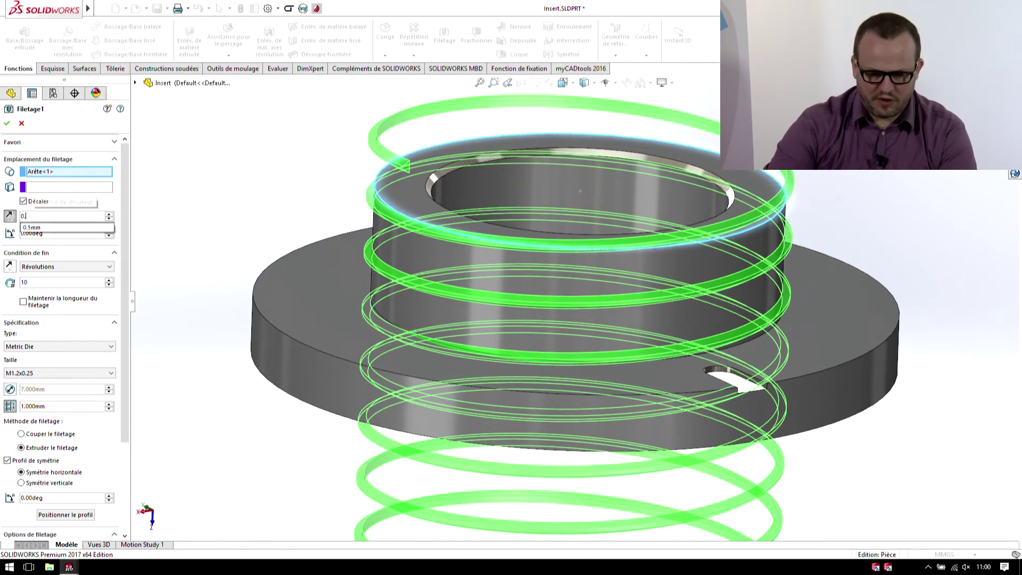
{"action": "key", "text": "Return"}
Give the thread 2 revolutions and multiple starts, trimmed flush with the start face
{"action": "middle_click_drag", "start_coordinate": [419, 213], "coordinate": [475, 138]}
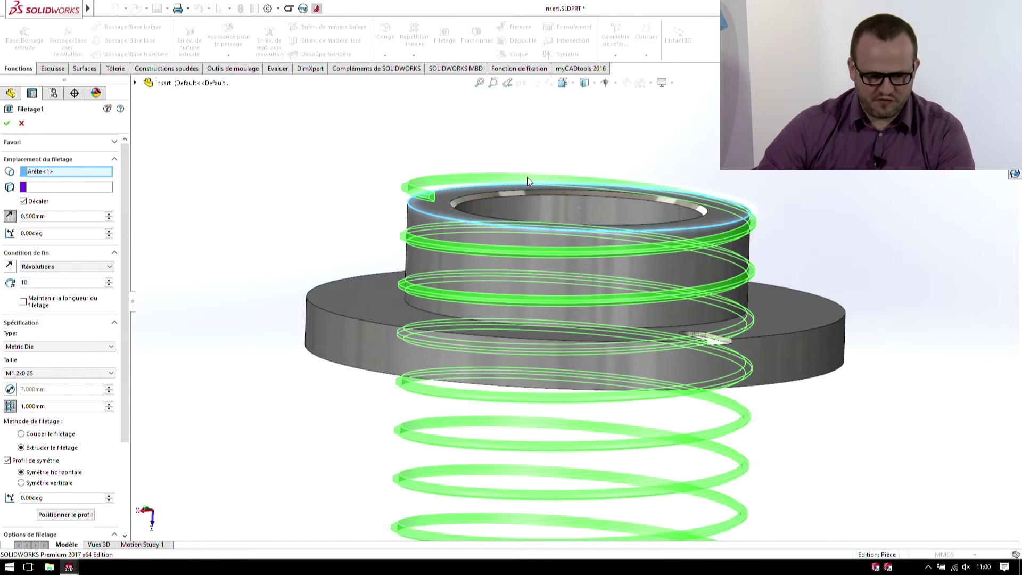
{"action": "double_click", "coordinate": [69, 283]}
{"action": "type", "text": "2"}
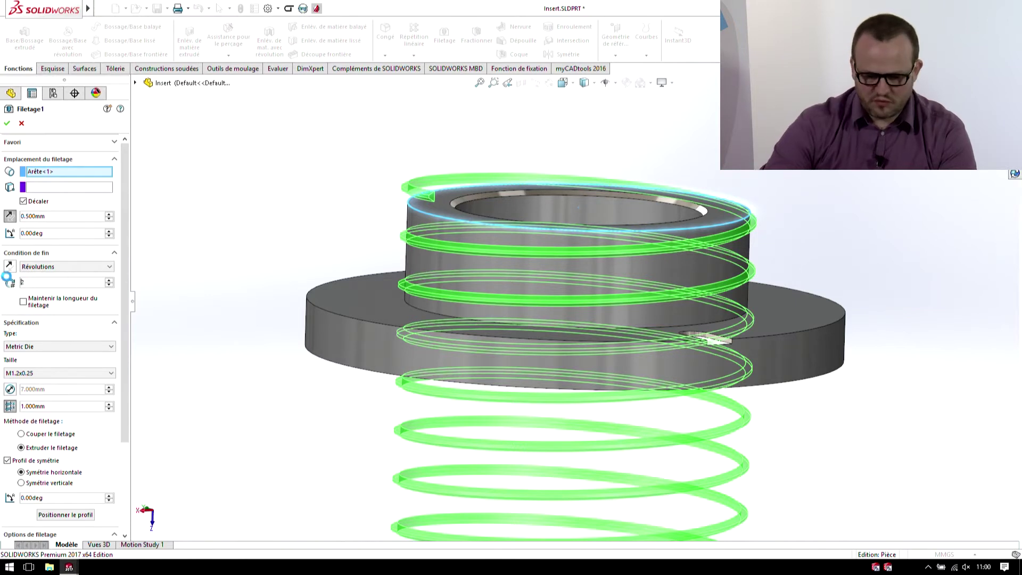
{"action": "key", "text": "Return"}
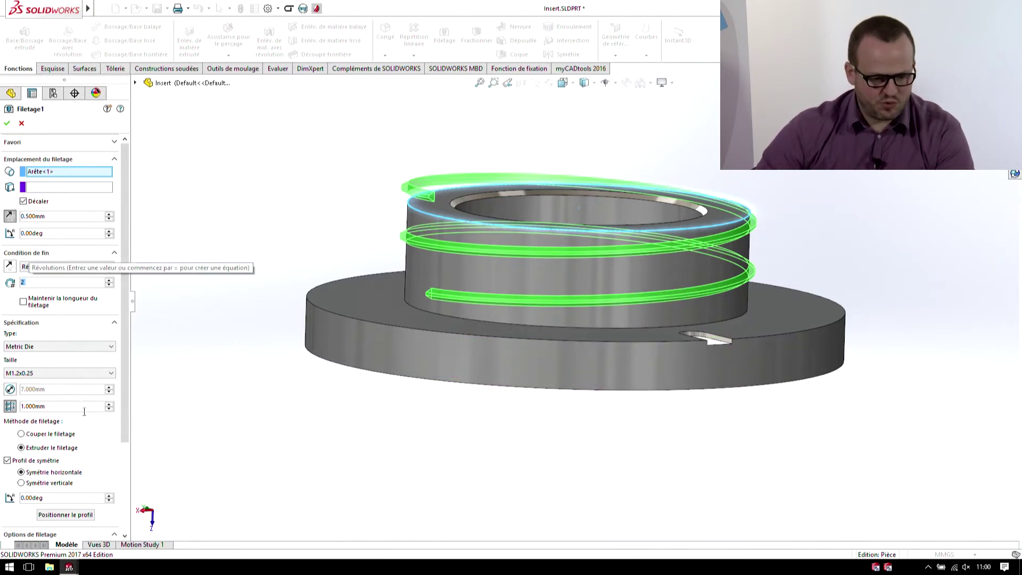
{"action": "scroll", "coordinate": [123, 482], "scroll_direction": "down", "scroll_amount": 3}
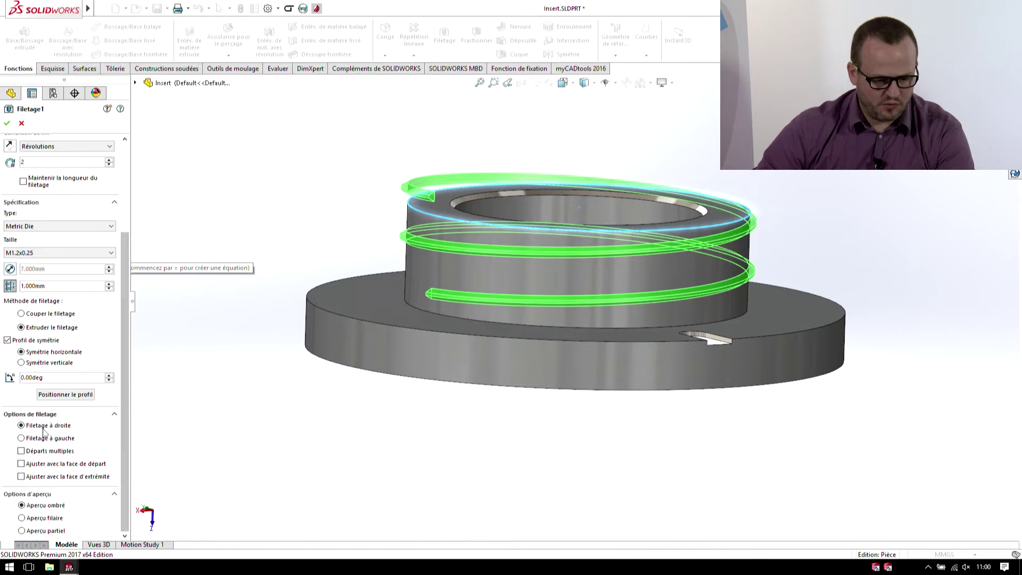
{"action": "left_click", "coordinate": [38, 452]}
{"action": "mouse_move", "coordinate": [437, 296]}
{"action": "middle_mouse_down"}
{"action": "mouse_move", "coordinate": [461, 293]}
{"action": "mouse_move", "coordinate": [438, 273]}
{"action": "middle_mouse_up"}
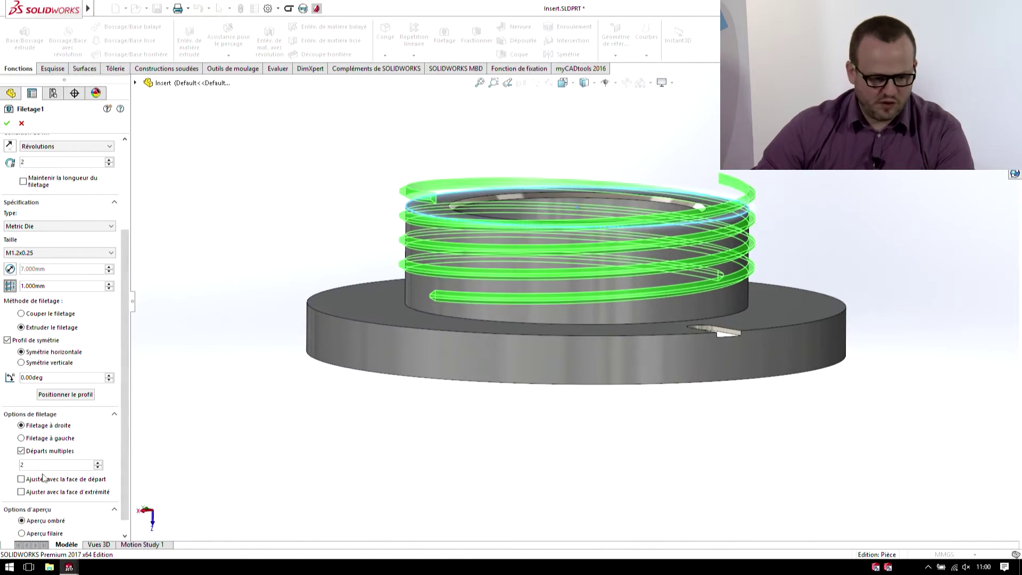
{"action": "left_click", "coordinate": [22, 479]}
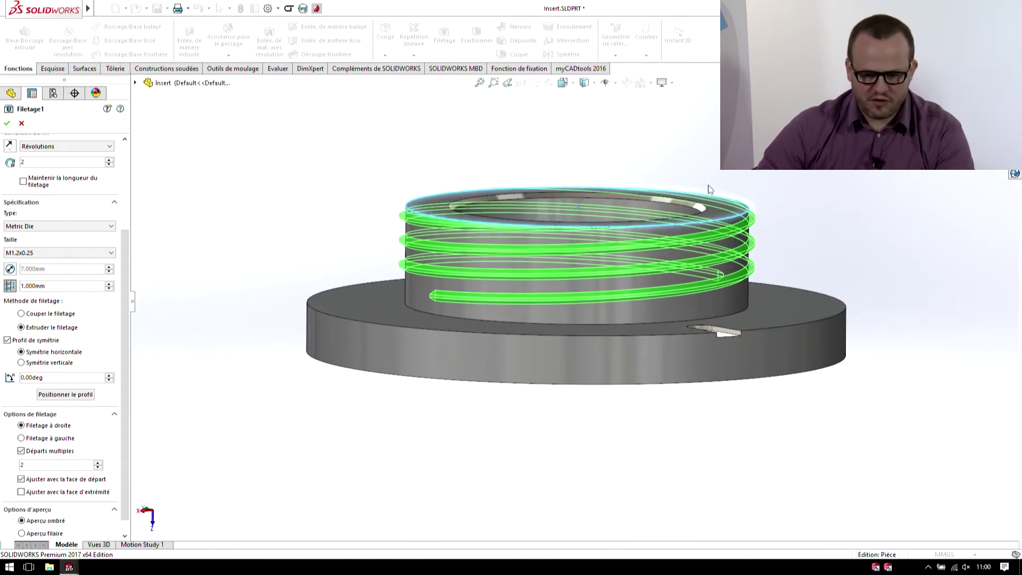
{"action": "key", "text": "Return"}
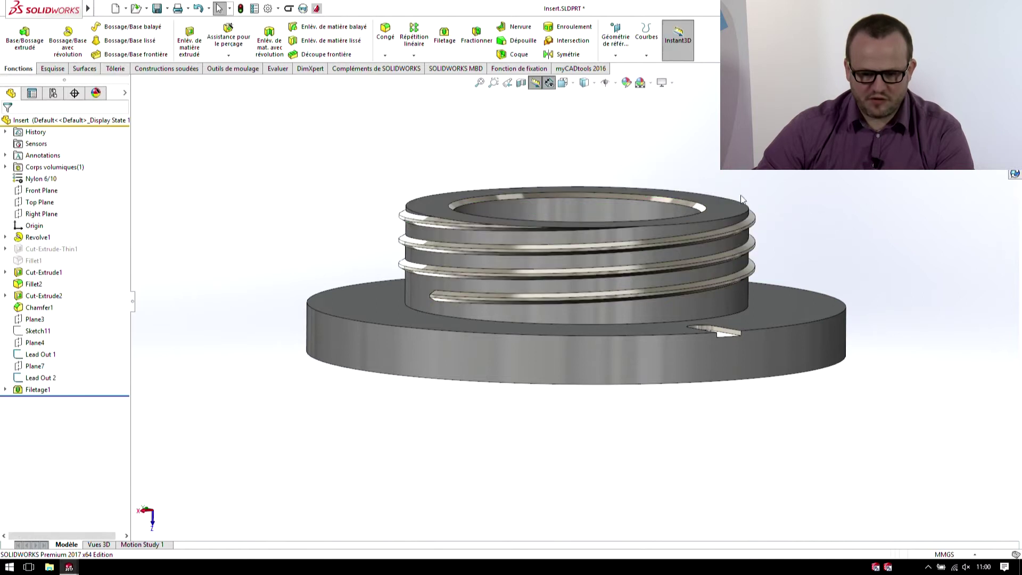
{"action": "middle_click_drag", "start_coordinate": [566, 196], "coordinate": [621, 309]}
{"action": "scroll", "coordinate": [621, 309], "scroll_direction": "down", "scroll_amount": 5}
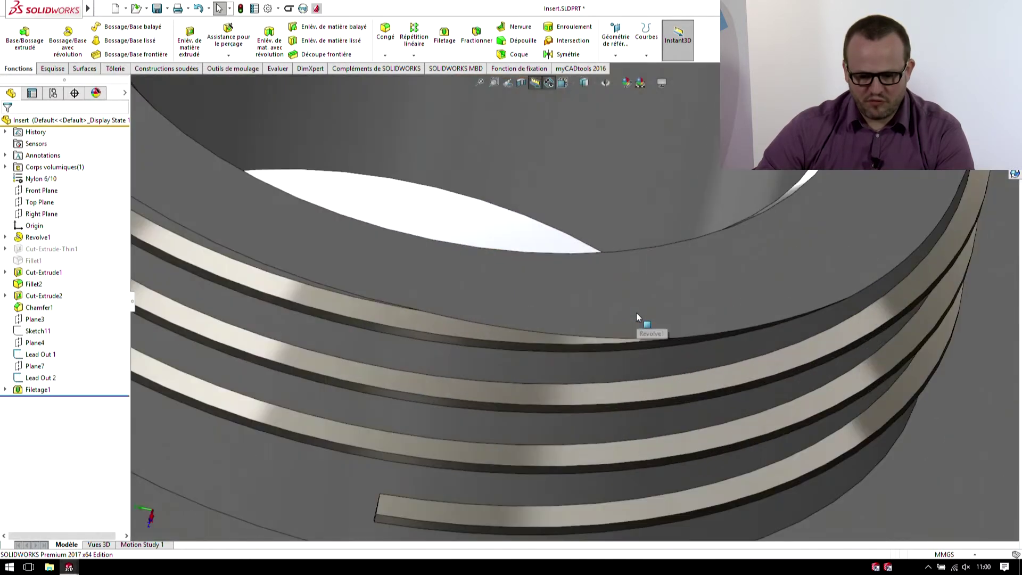
{"action": "scroll", "coordinate": [532, 320], "scroll_direction": "up", "scroll_amount": 3}
{"action": "left_click", "coordinate": [585, 314]}
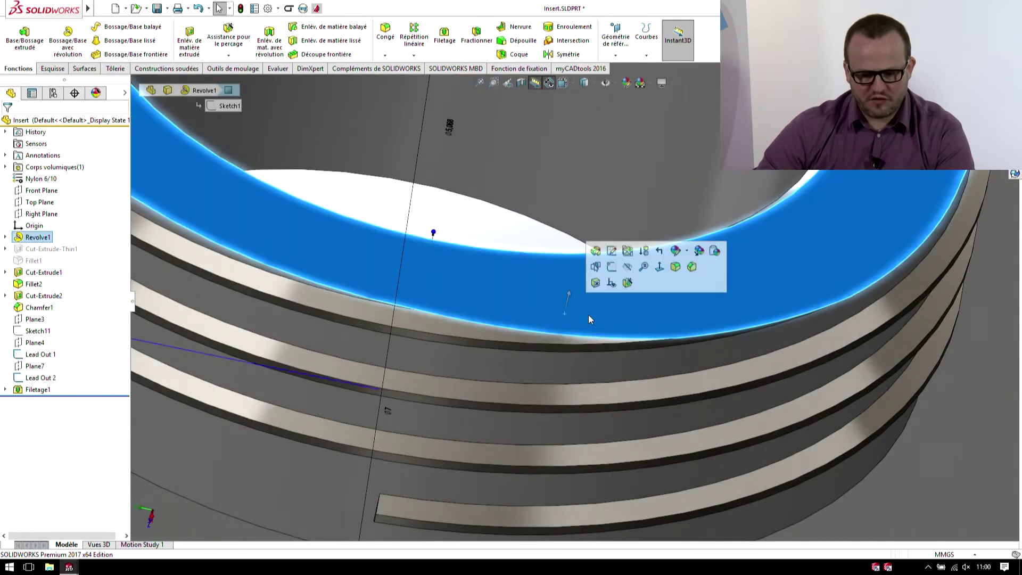
{"action": "scroll", "coordinate": [596, 324], "scroll_direction": "up", "scroll_amount": 2}
{"action": "middle_click_drag", "start_coordinate": [596, 324], "coordinate": [577, 324]}
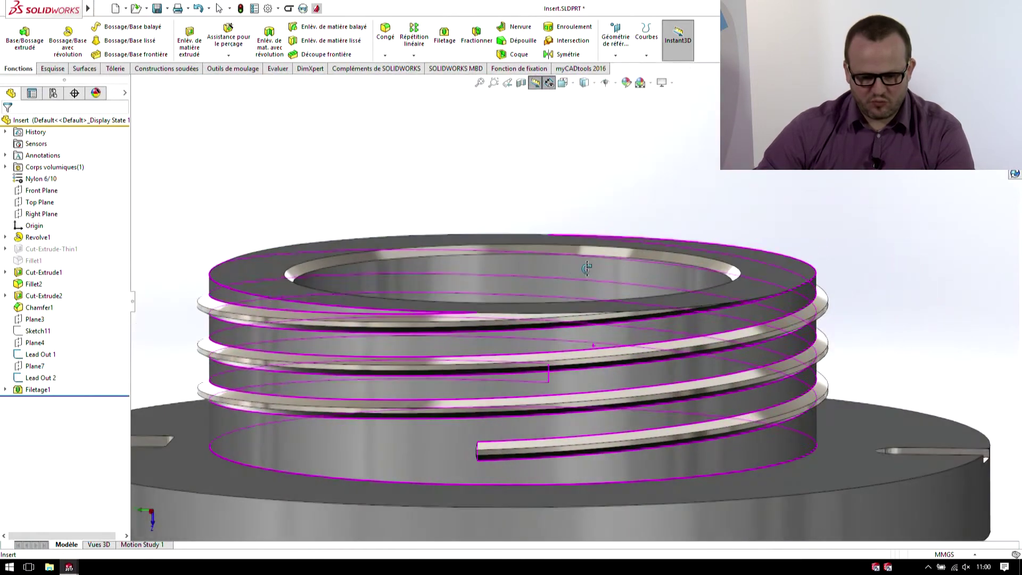
{"action": "scroll", "coordinate": [577, 326], "scroll_direction": "down", "scroll_amount": 3}
{"action": "scroll", "coordinate": [572, 343], "scroll_direction": "up", "scroll_amount": 3}
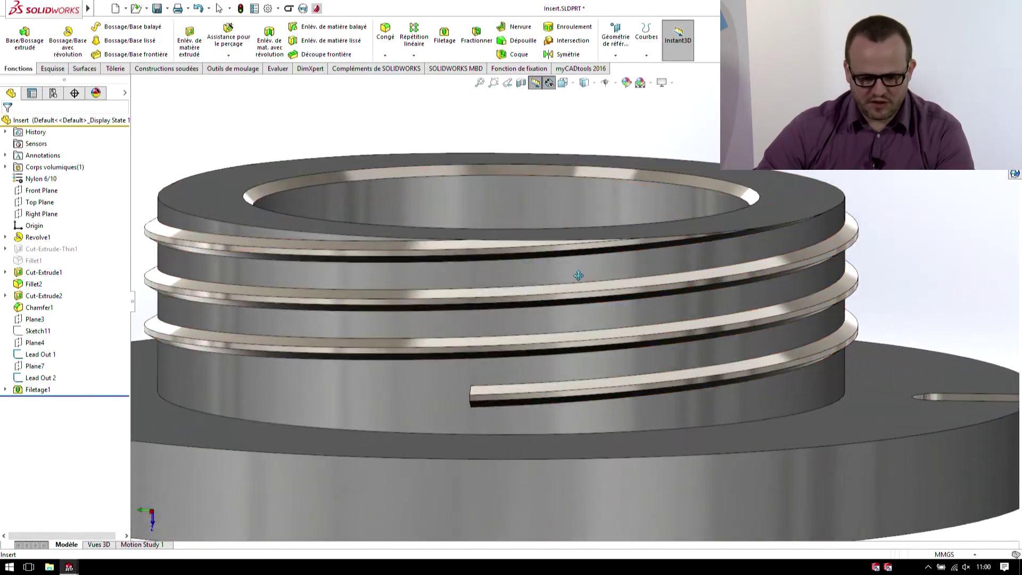
{"action": "middle_click_drag", "start_coordinate": [573, 343], "coordinate": [463, 309]}
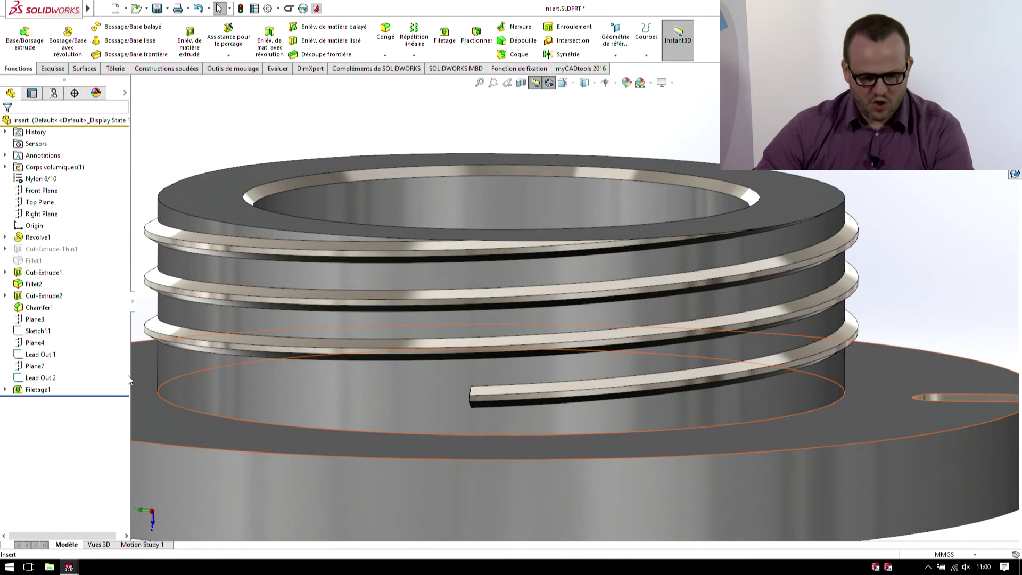
{"action": "mouse_move", "coordinate": [488, 399]}
{"action": "middle_mouse_down"}
{"action": "mouse_move", "coordinate": [540, 405]}
{"action": "mouse_move", "coordinate": [597, 388]}
{"action": "middle_mouse_up"}
Sweep the thread's end face along the Lead Out 1 curve to create Balayage1
{"action": "scroll", "coordinate": [541, 404], "scroll_direction": "down", "scroll_amount": 3}
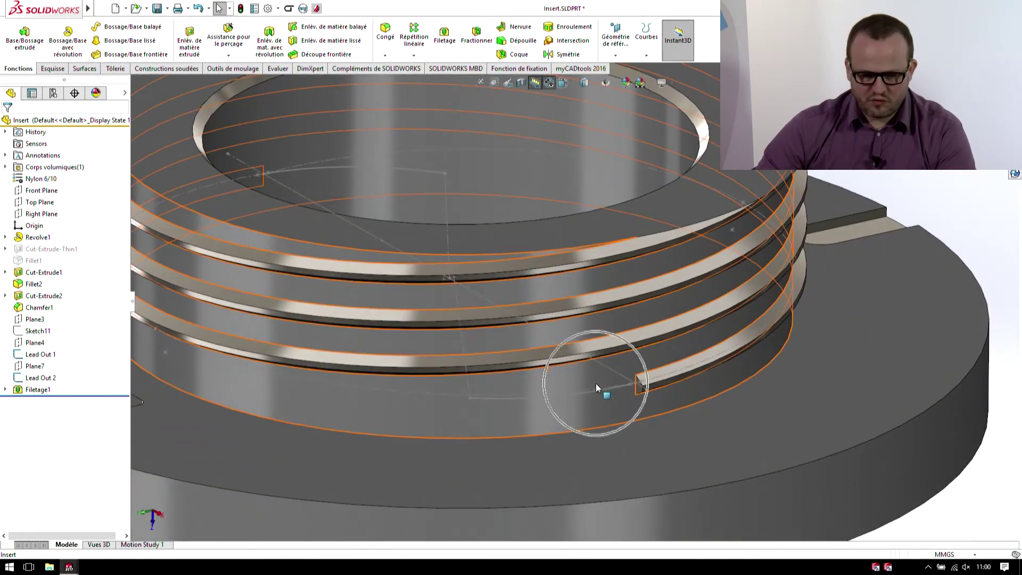
{"action": "left_click", "coordinate": [130, 27]}
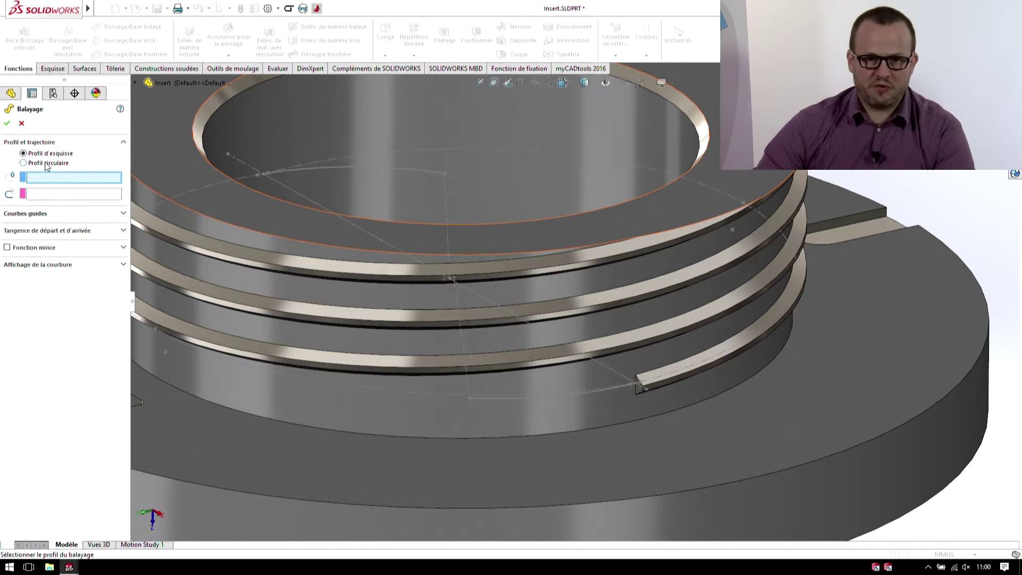
{"action": "scroll", "coordinate": [633, 382], "scroll_direction": "down", "scroll_amount": 5}
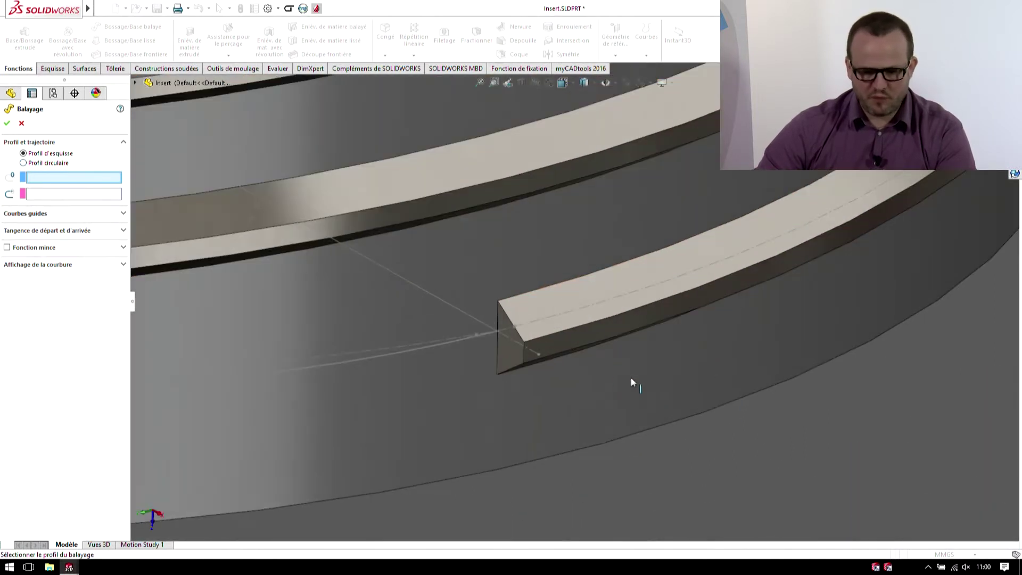
{"action": "left_click", "coordinate": [513, 355]}
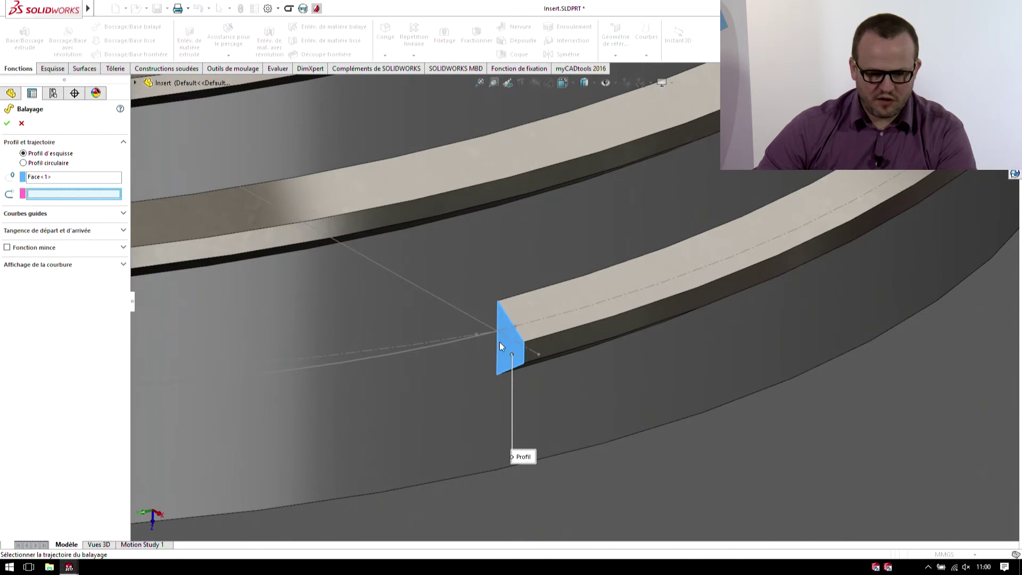
{"action": "left_click", "coordinate": [454, 343]}
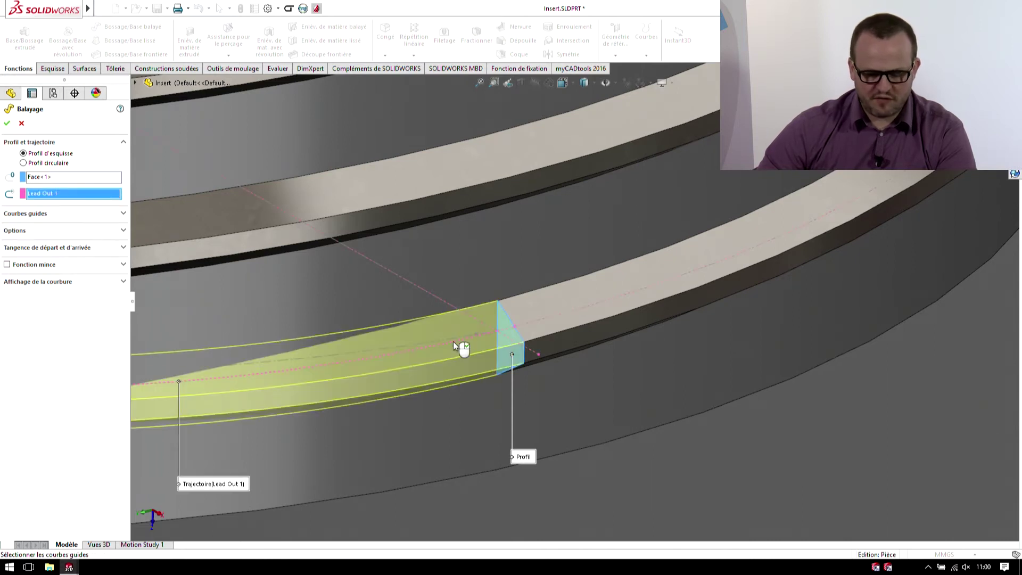
{"action": "right_click", "coordinate": [453, 345]}
{"action": "scroll", "coordinate": [526, 344], "scroll_direction": "up", "scroll_amount": 3}
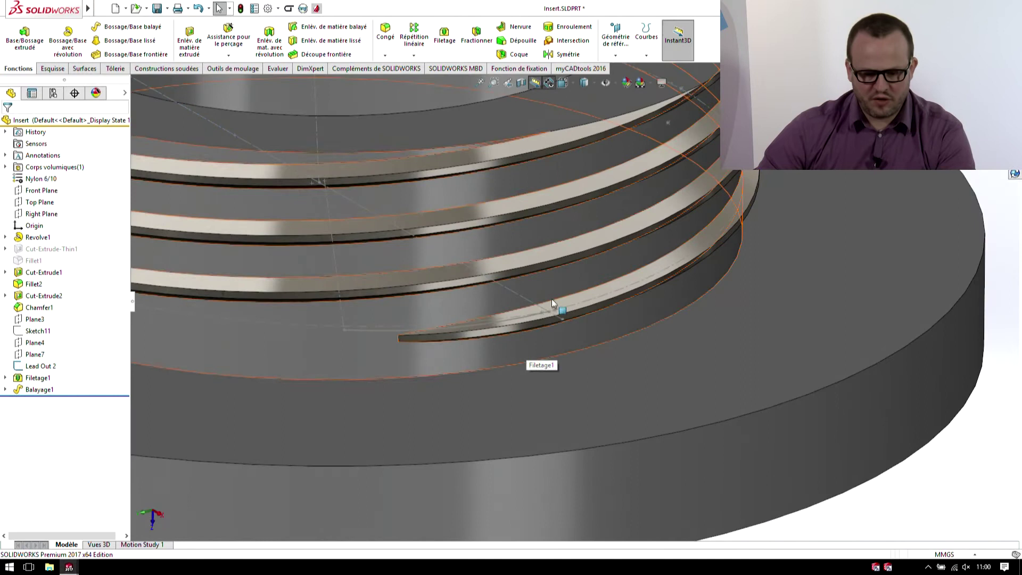
{"action": "scroll", "coordinate": [565, 320], "scroll_direction": "up", "scroll_amount": 3}
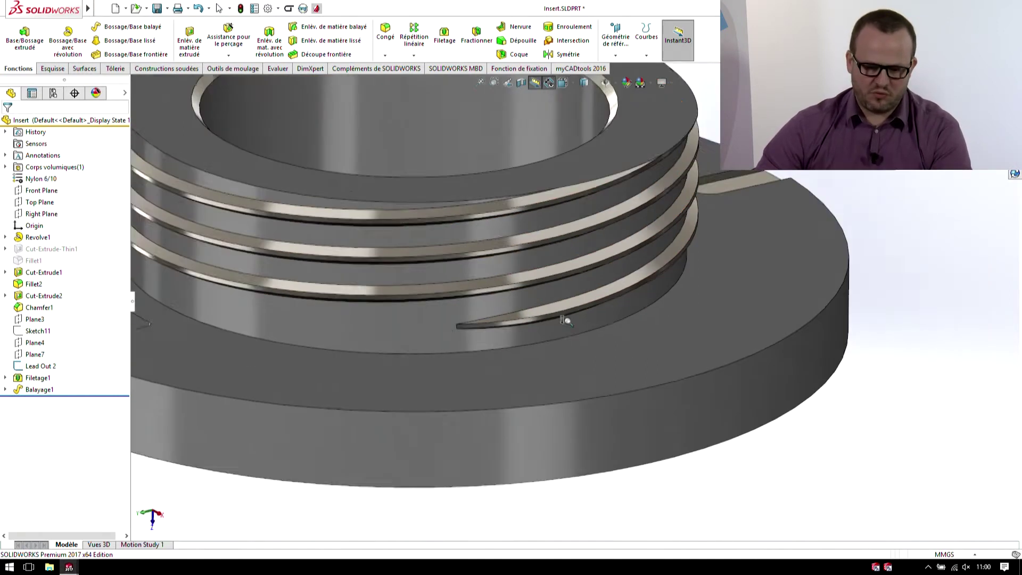
{"action": "scroll", "coordinate": [564, 320], "scroll_direction": "up", "scroll_amount": 2}
{"action": "scroll", "coordinate": [629, 346], "scroll_direction": "up", "scroll_amount": 1}
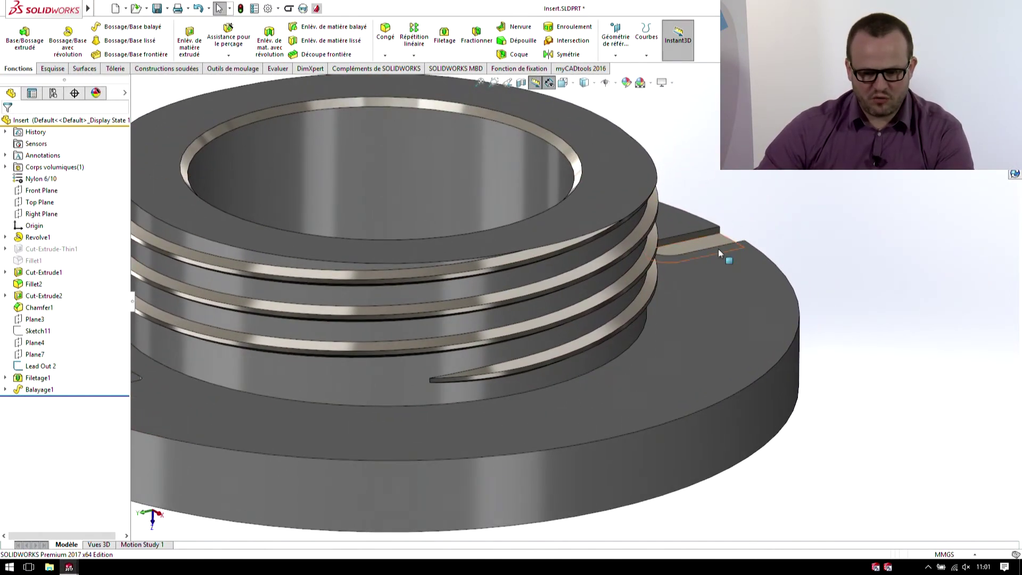
{"action": "middle_click_drag", "start_coordinate": [719, 254], "coordinate": [592, 317]}
{"action": "key", "text": "space"}
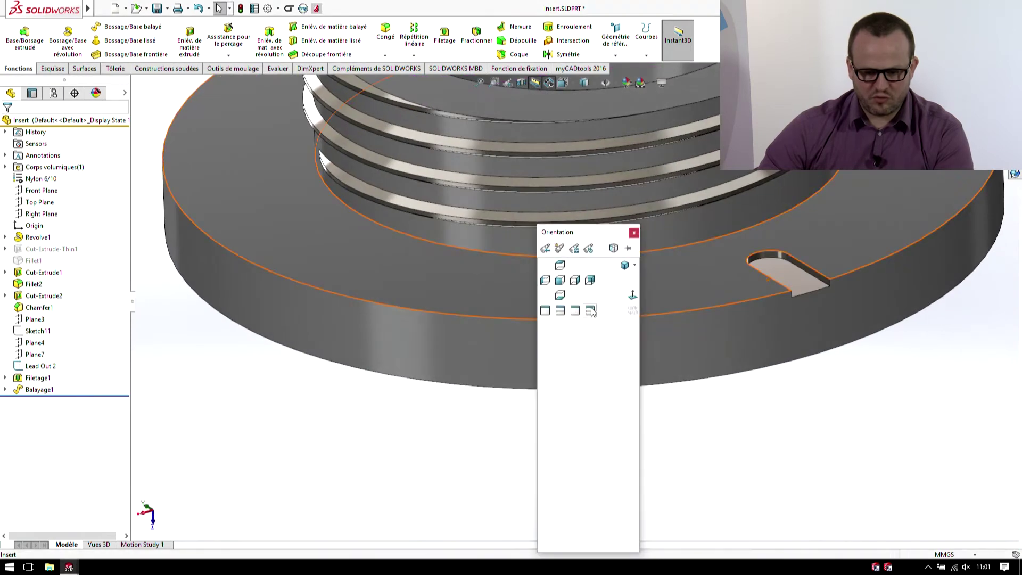
{"action": "key", "text": "Escape"}
{"action": "scroll", "coordinate": [628, 410], "scroll_direction": "up", "scroll_amount": 3}
{"action": "scroll", "coordinate": [627, 394], "scroll_direction": "down", "scroll_amount": 2}
{"action": "mouse_move", "coordinate": [627, 394]}
{"action": "middle_mouse_down"}
{"action": "mouse_move", "coordinate": [697, 390]}
{"action": "mouse_move", "coordinate": [538, 255]}
{"action": "middle_mouse_up"}
Start a circular pattern of the Cut-Extrude2 slot around the inner bore face axis
{"action": "left_click", "coordinate": [414, 56]}
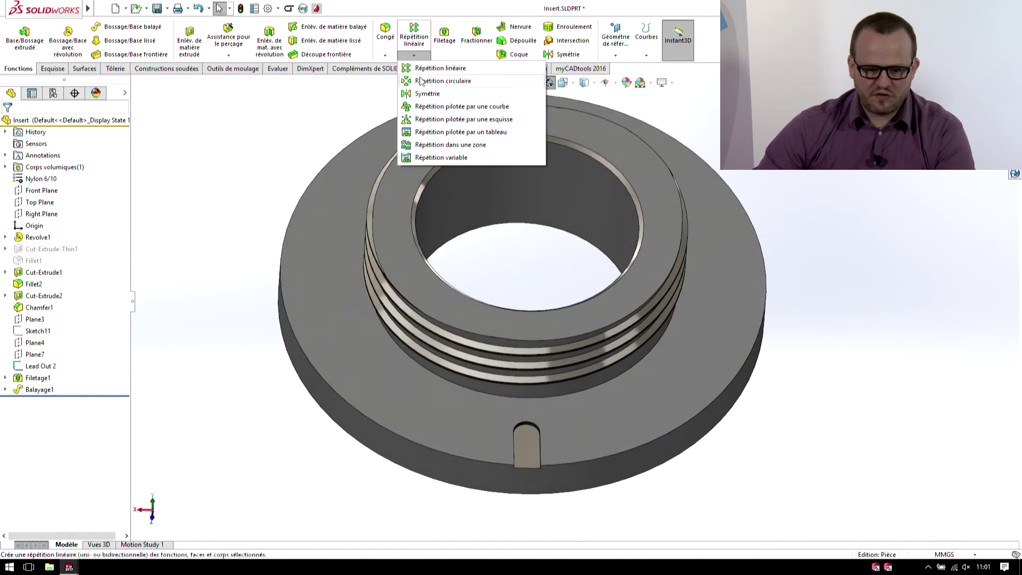
{"action": "left_click", "coordinate": [423, 82]}
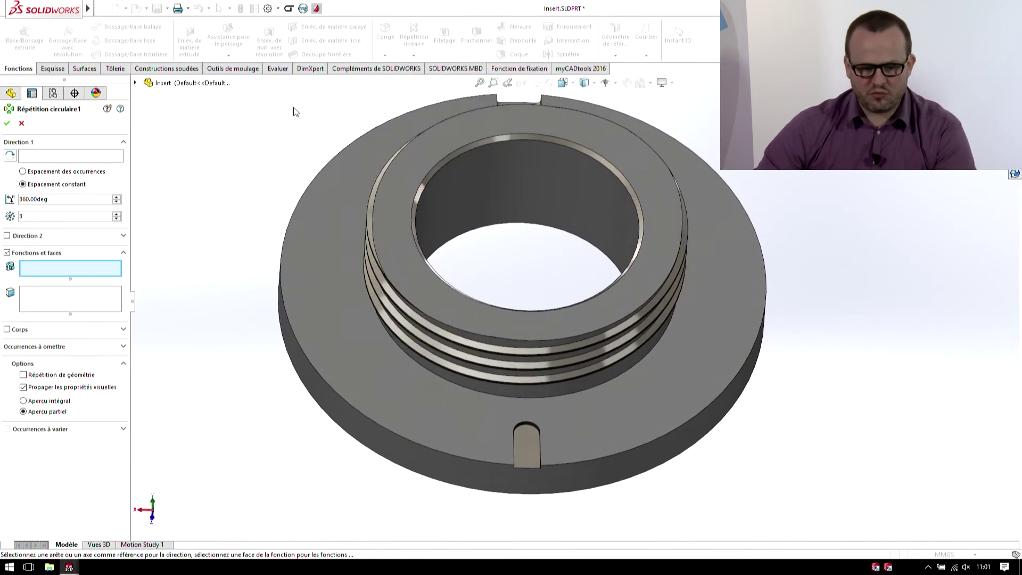
{"action": "left_click", "coordinate": [526, 447]}
{"action": "left_click", "coordinate": [43, 156]}
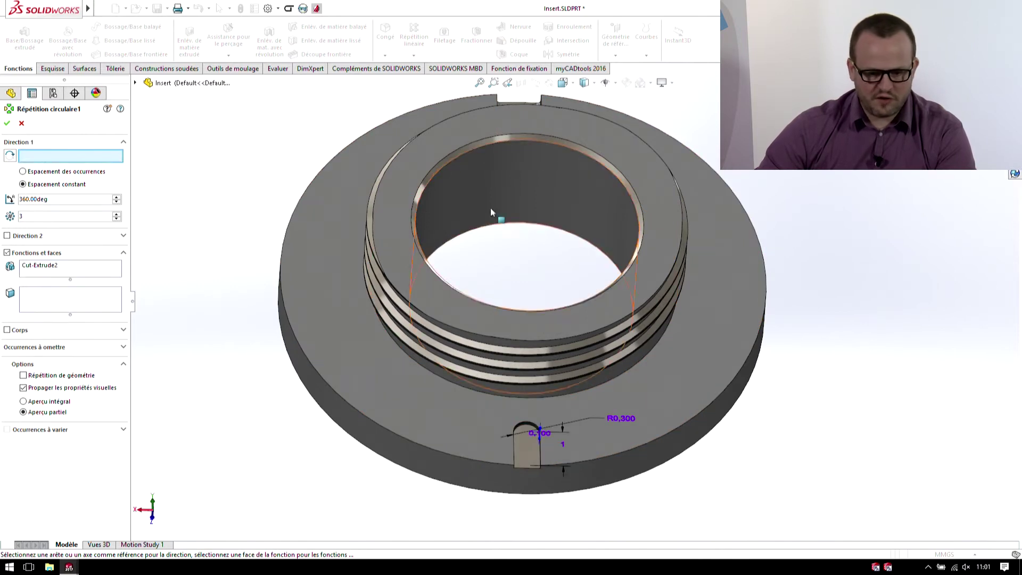
{"action": "left_click", "coordinate": [455, 155]}
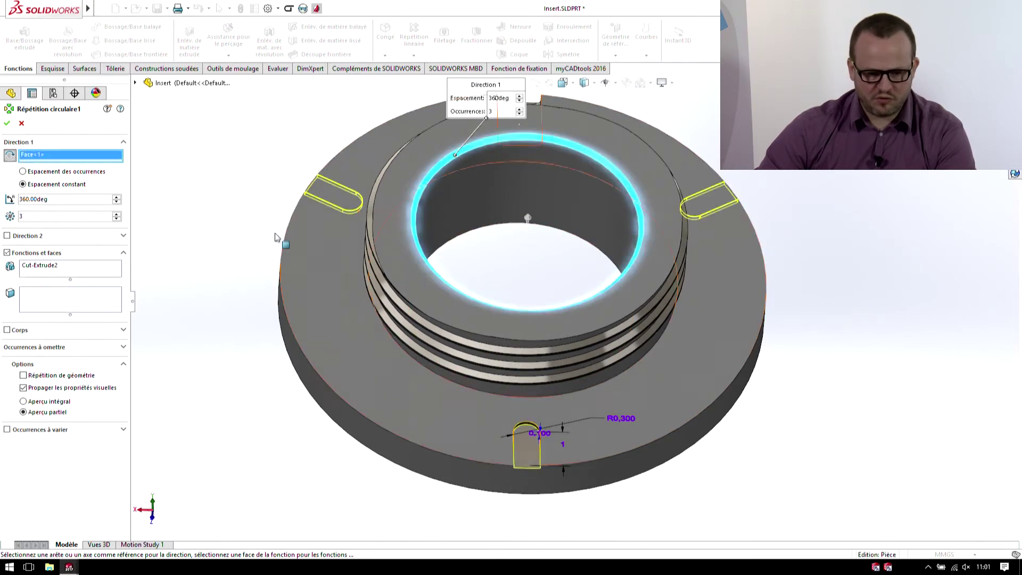
{"action": "middle_click_drag", "start_coordinate": [446, 200], "coordinate": [396, 216]}
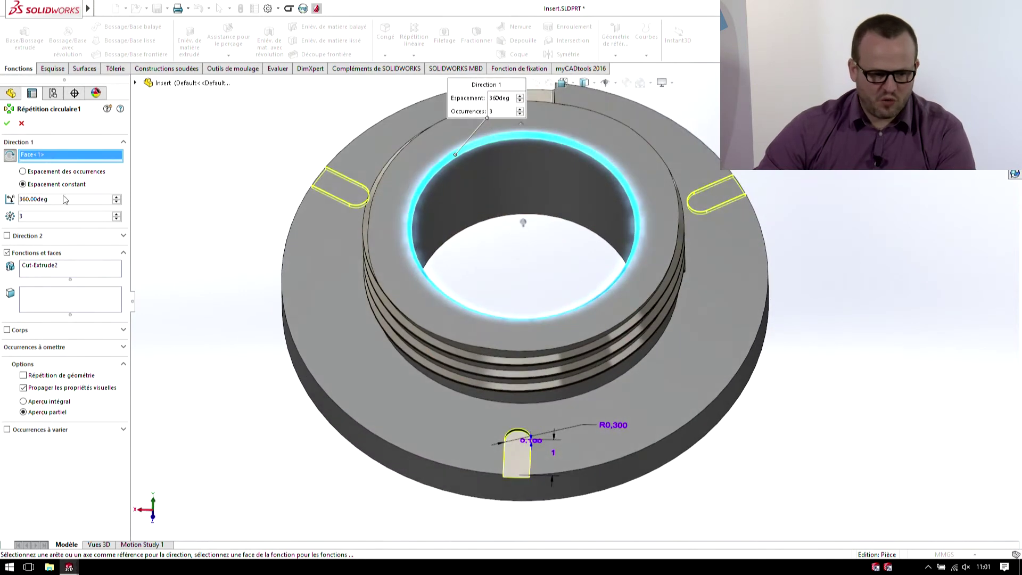
Set the pattern to 160 degrees with 8 slots, mirrored in a second direction
{"action": "double_click", "coordinate": [38, 198]}
{"action": "type", "text": "160"}
{"action": "key", "text": "Return"}
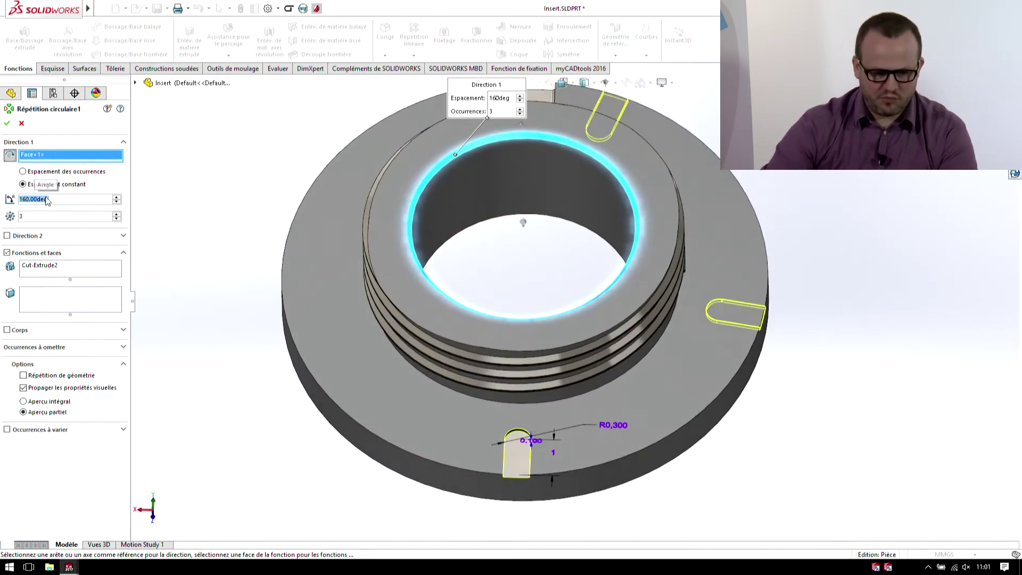
{"action": "left_click", "coordinate": [116, 214]}
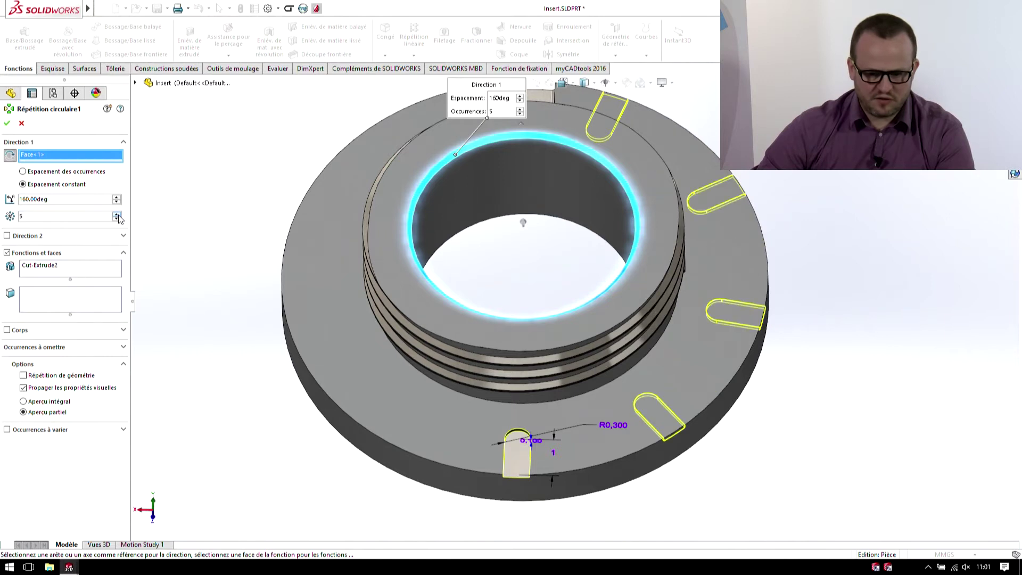
{"action": "left_click", "coordinate": [116, 214]}
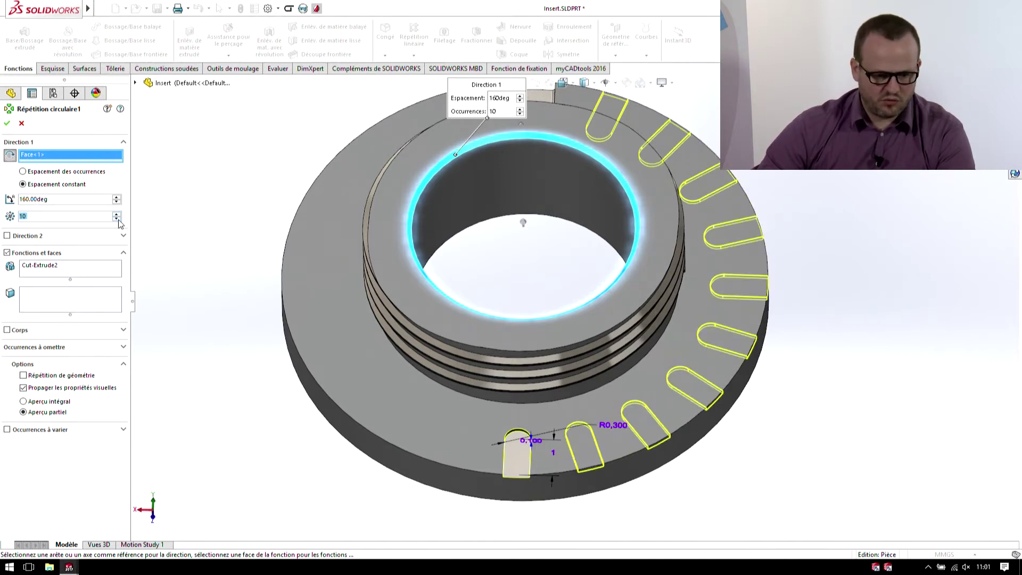
{"action": "left_click", "coordinate": [116, 218]}
{"action": "left_click", "coordinate": [116, 218]}
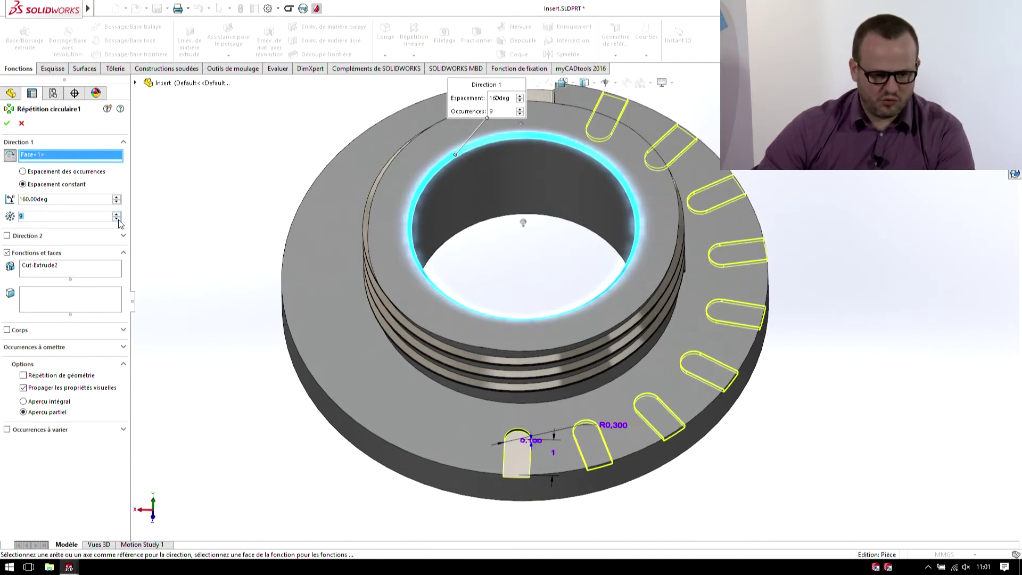
{"action": "left_click", "coordinate": [7, 235]}
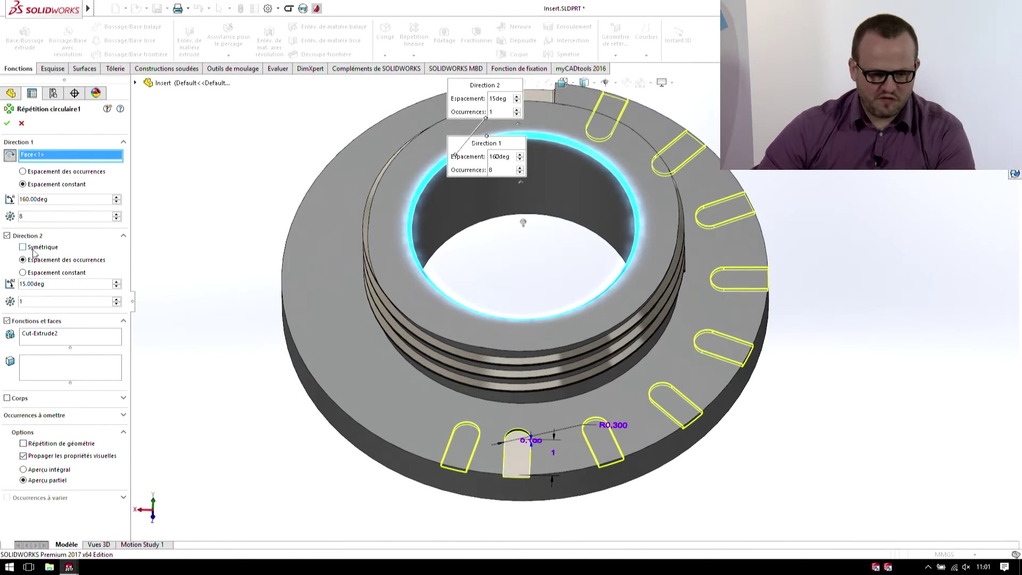
{"action": "left_click", "coordinate": [23, 247]}
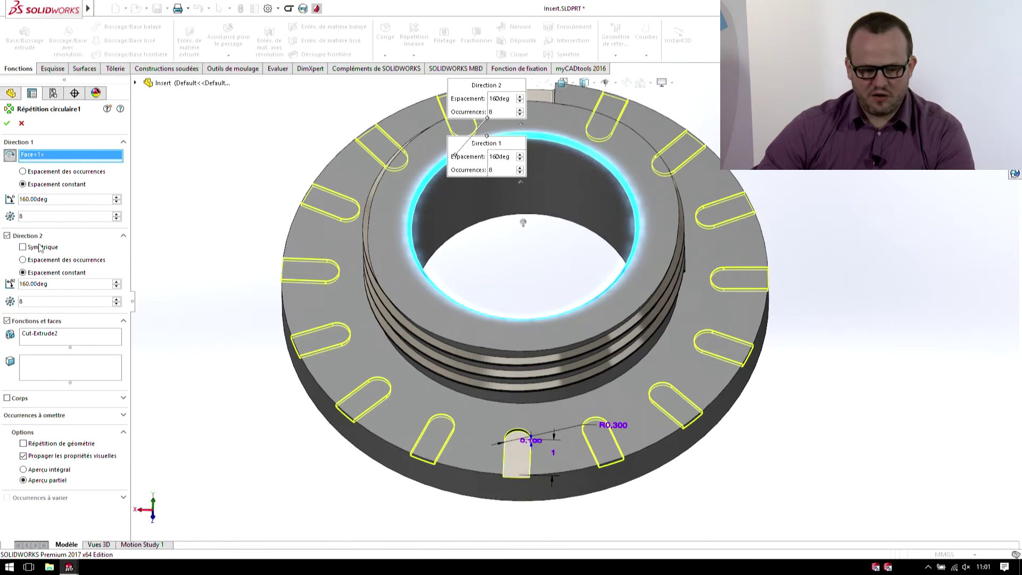
Confirm the circular pattern Répétition circulaire1 and review it from a tilted view
{"action": "middle_click_drag", "start_coordinate": [511, 256], "coordinate": [541, 299]}
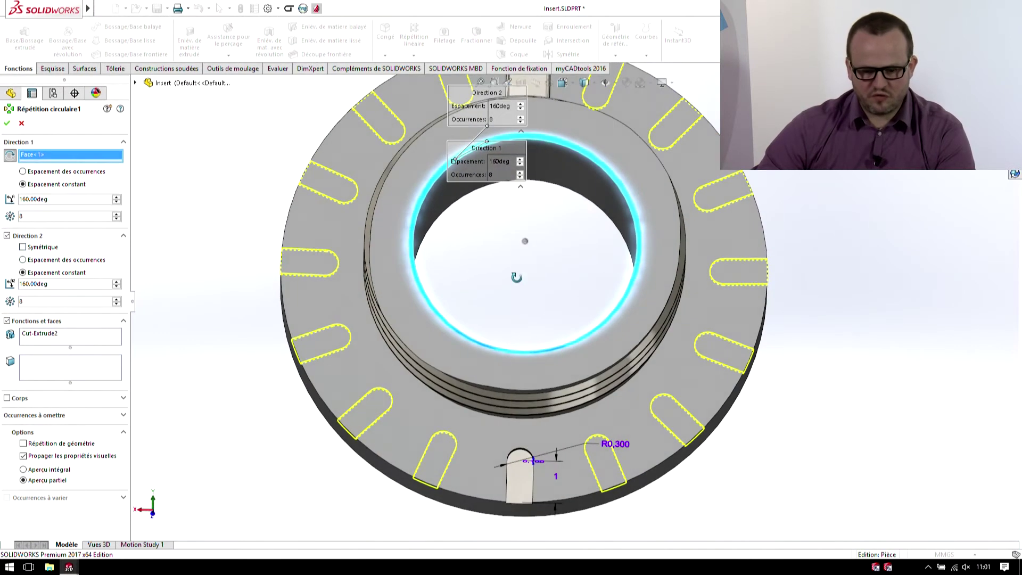
{"action": "scroll", "coordinate": [539, 324], "scroll_direction": "up", "scroll_amount": 3}
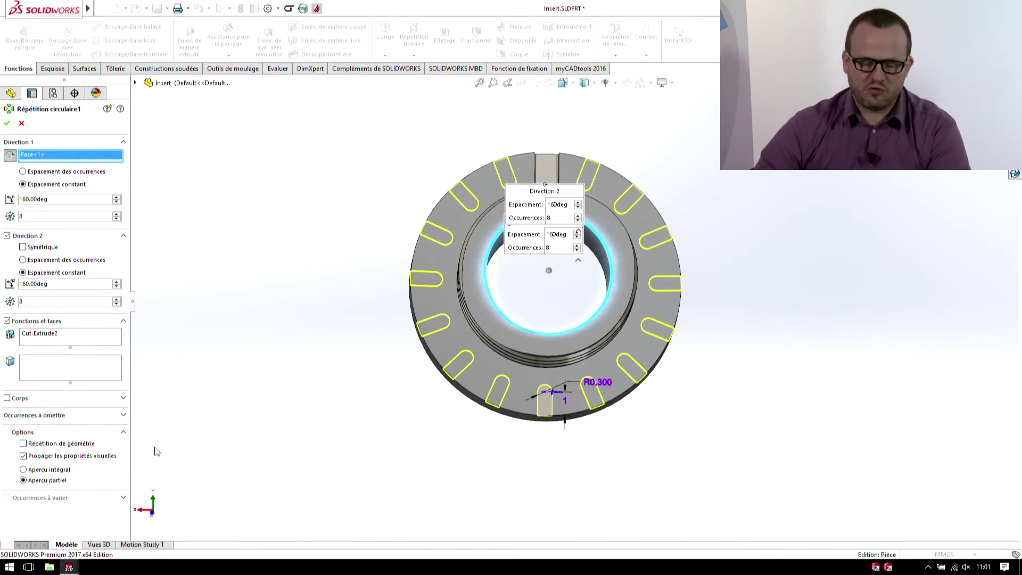
{"action": "left_click", "coordinate": [8, 124]}
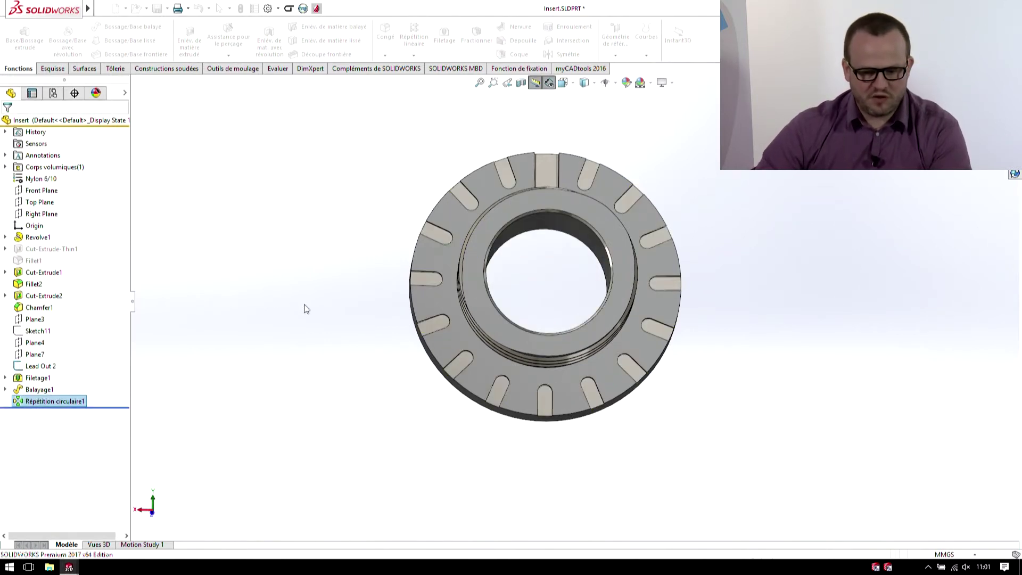
{"action": "mouse_move", "coordinate": [289, 263]}
{"action": "middle_mouse_down"}
{"action": "mouse_move", "coordinate": [449, 188]}
{"action": "mouse_move", "coordinate": [471, 205]}
{"action": "middle_mouse_up"}
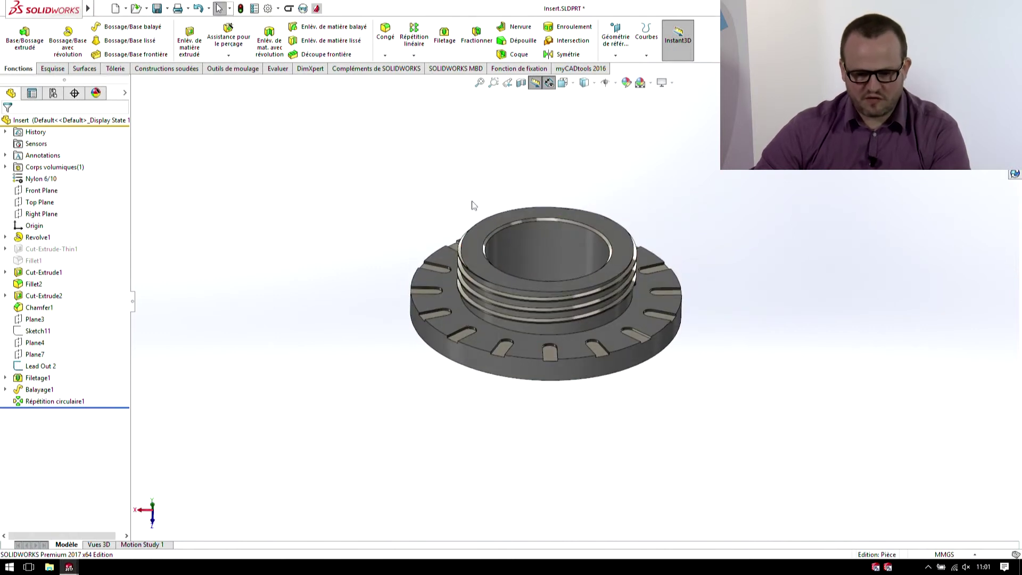
{"action": "scroll", "coordinate": [495, 226], "scroll_direction": "down", "scroll_amount": 3}
{"action": "scroll", "coordinate": [495, 225], "scroll_direction": "down", "scroll_amount": 2}
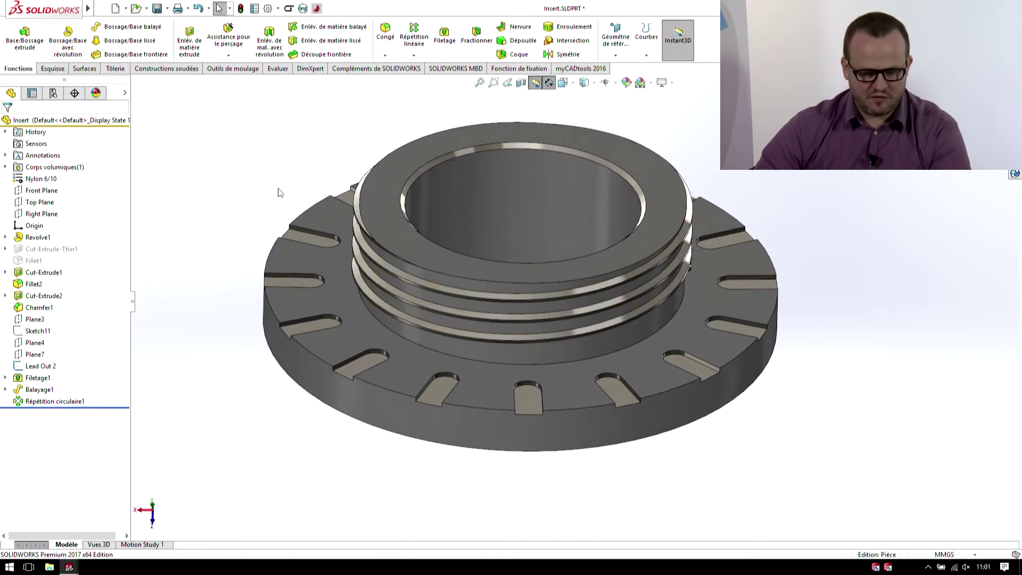
{"action": "key", "text": "ctrl+Tab"}
Switch to the Grasp Mechanism Prototype assembly and open Grasp Outer in its own window
{"action": "left_click", "coordinate": [516, 285]}
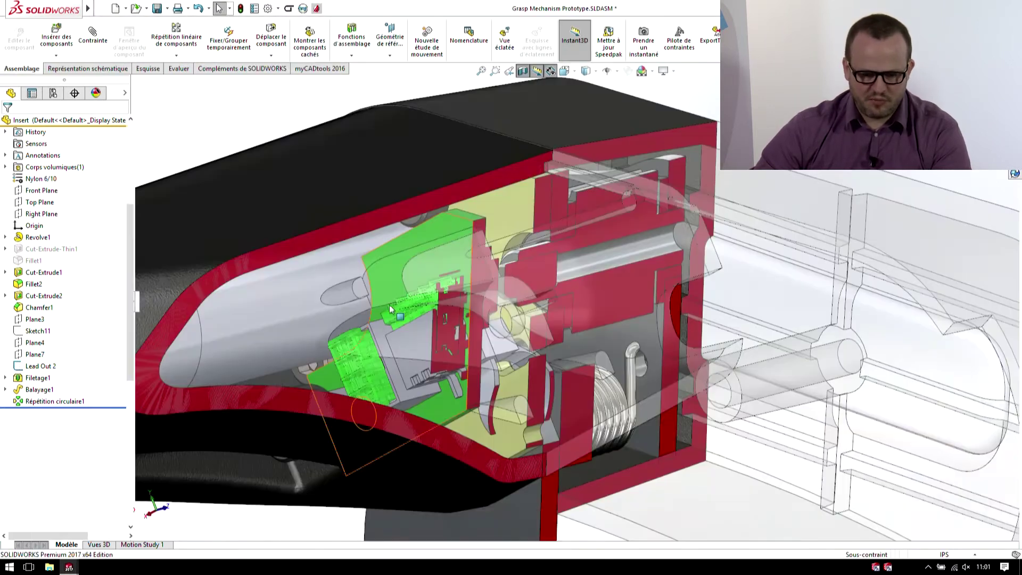
{"action": "left_click", "coordinate": [551, 113]}
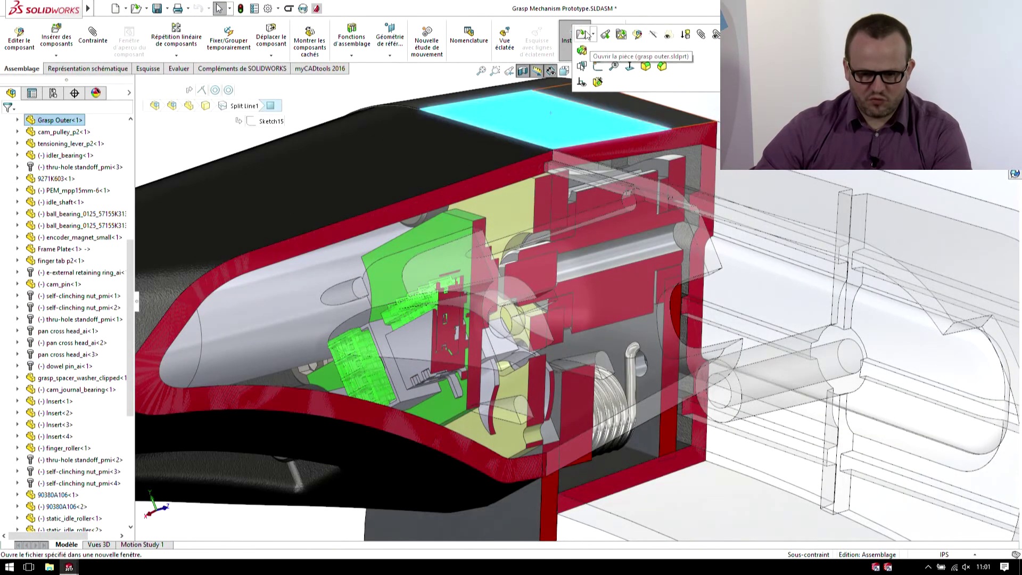
{"action": "left_click", "coordinate": [582, 34]}
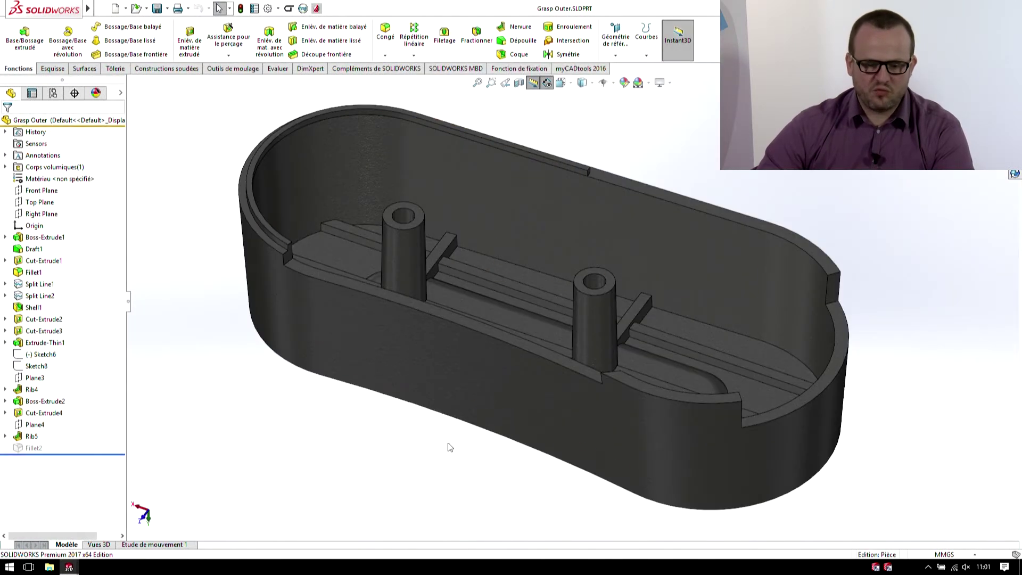
{"action": "left_click", "coordinate": [401, 229]}
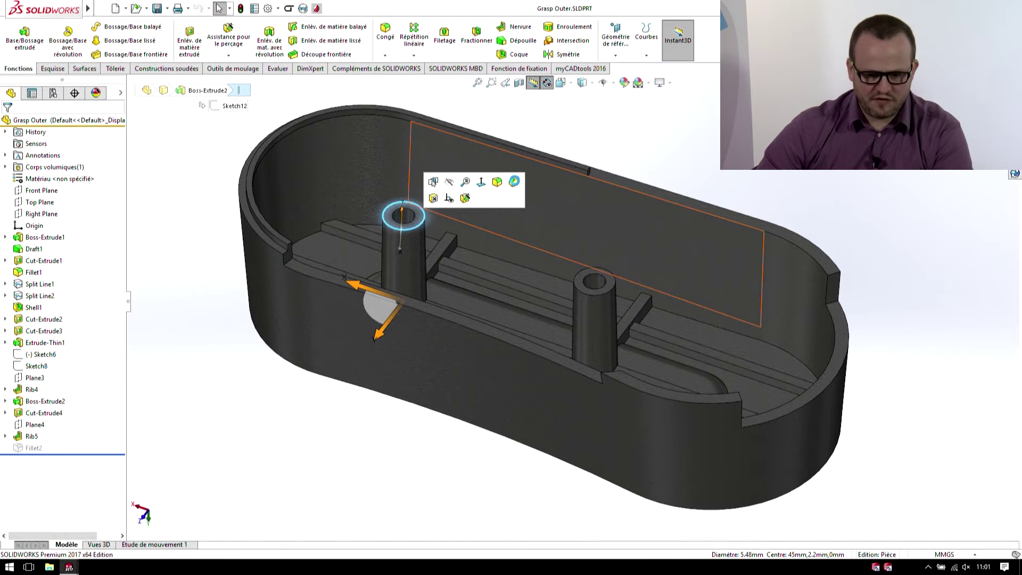
Start an offset-face chamfer of 0.5 mm on both boss top edges
{"action": "left_click", "coordinate": [513, 181]}
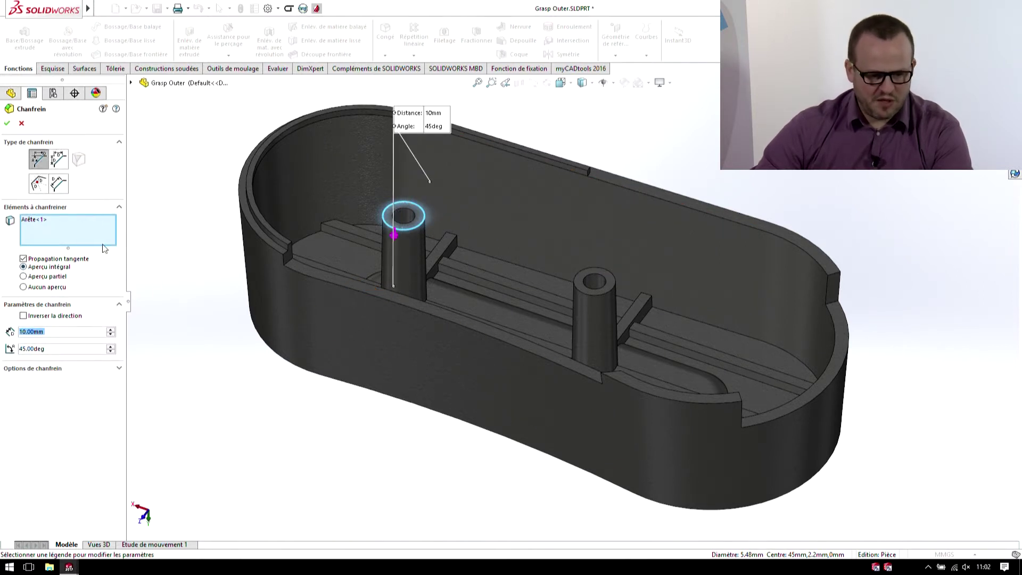
{"action": "left_click", "coordinate": [45, 186]}
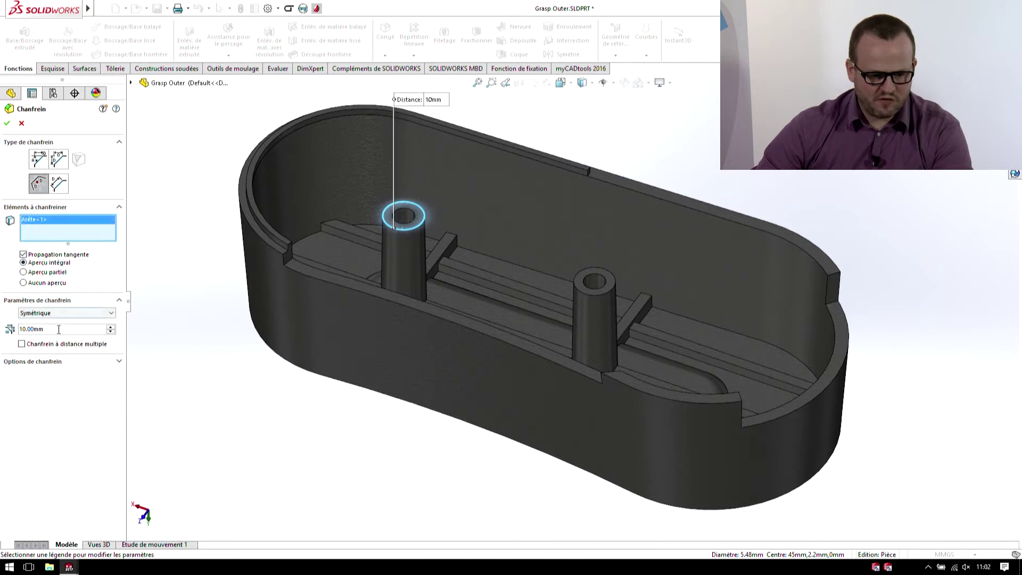
{"action": "type", "text": "0.5"}
{"action": "key", "text": "Return"}
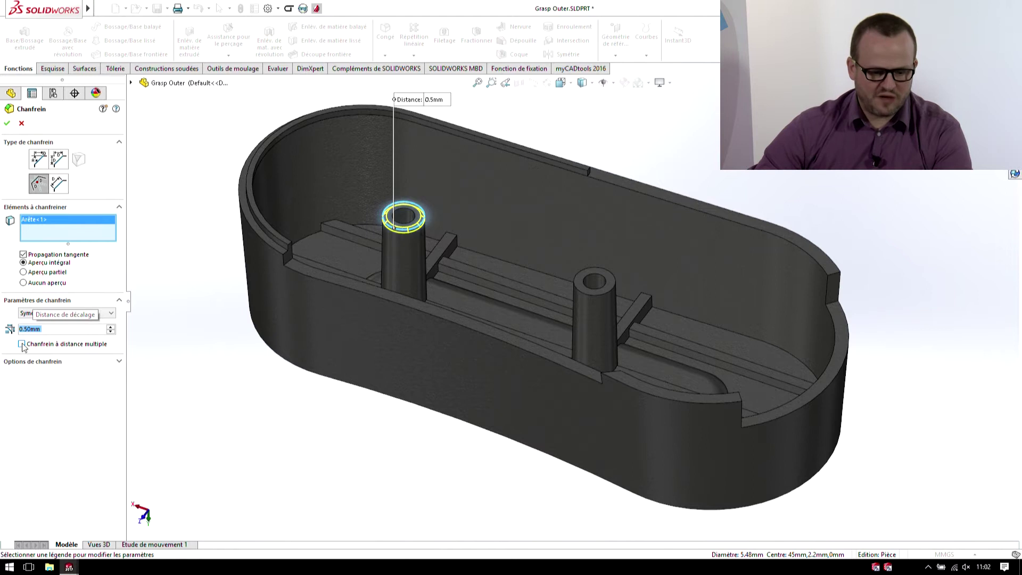
{"action": "left_click", "coordinate": [580, 290]}
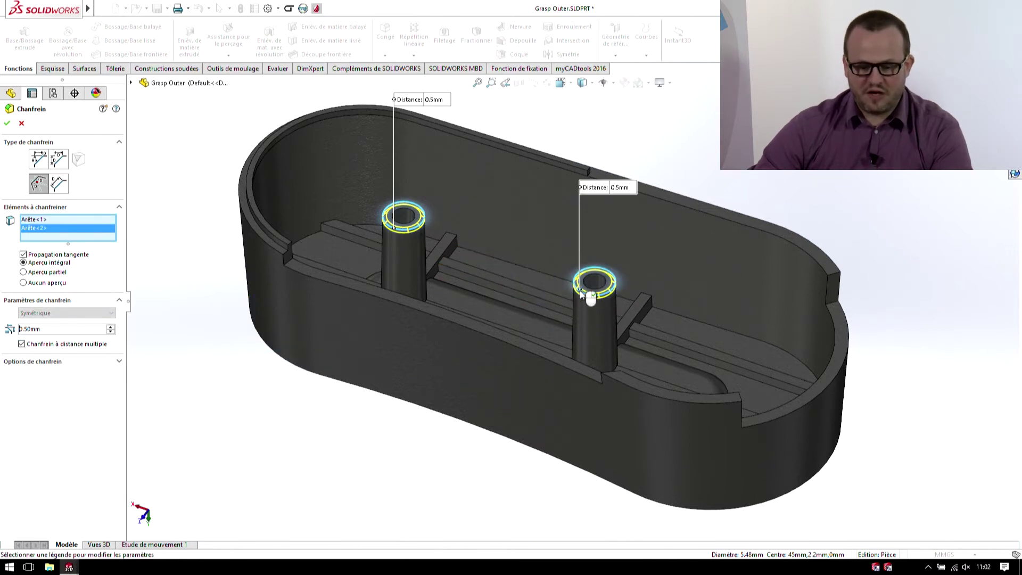
Add the outer rim's top edge to the chamfer at 0.4 mm
{"action": "left_click", "coordinate": [267, 242]}
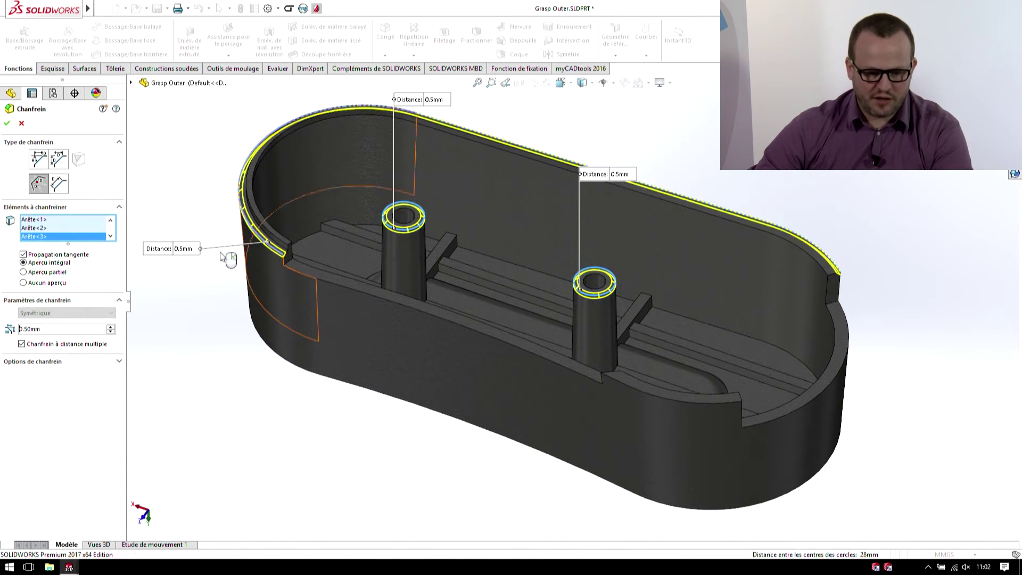
{"action": "left_click", "coordinate": [186, 251]}
{"action": "type", "text": "0.4"}
{"action": "key", "text": "Return"}
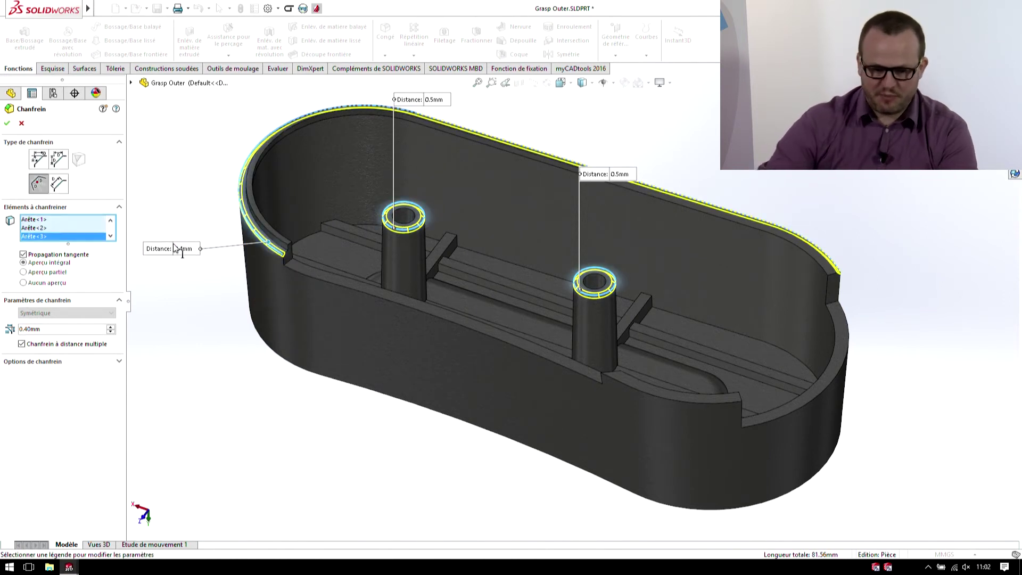
Add the curved inner and front wall edges at 0.3 mm and apply Chanfrein1
{"action": "left_click", "coordinate": [722, 405]}
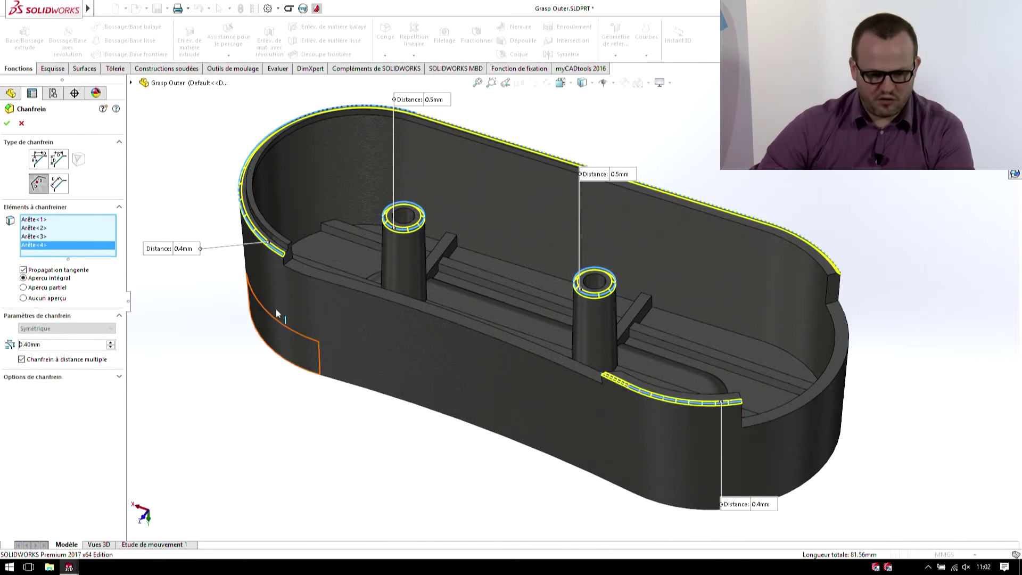
{"action": "left_click", "coordinate": [325, 282]}
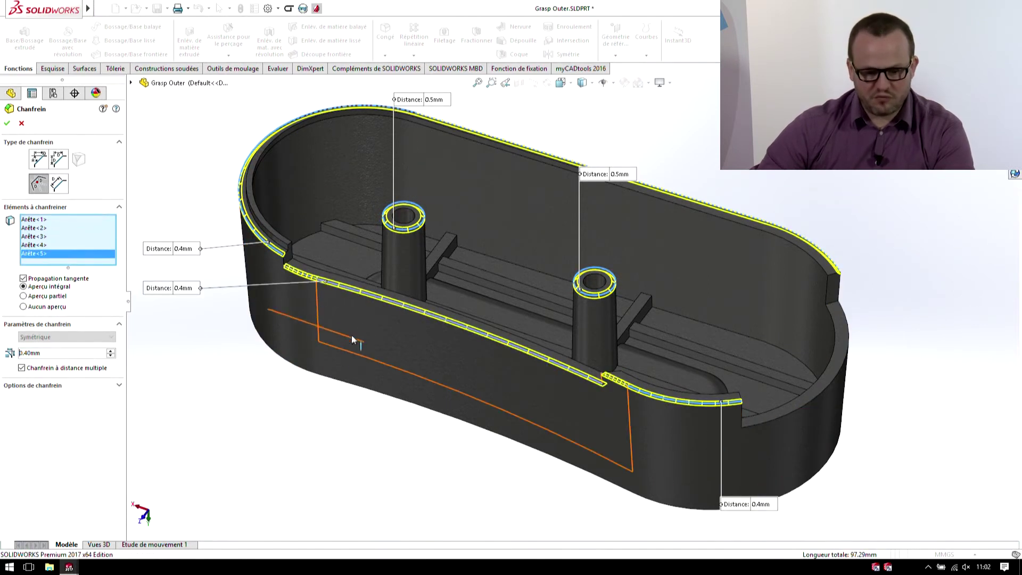
{"action": "left_click", "coordinate": [184, 290]}
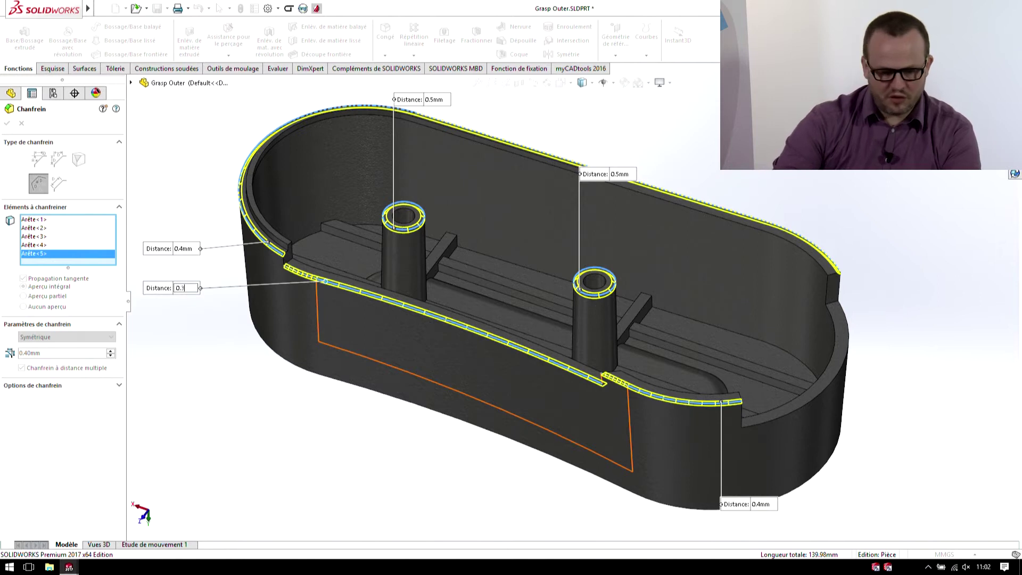
{"action": "key", "text": "Return"}
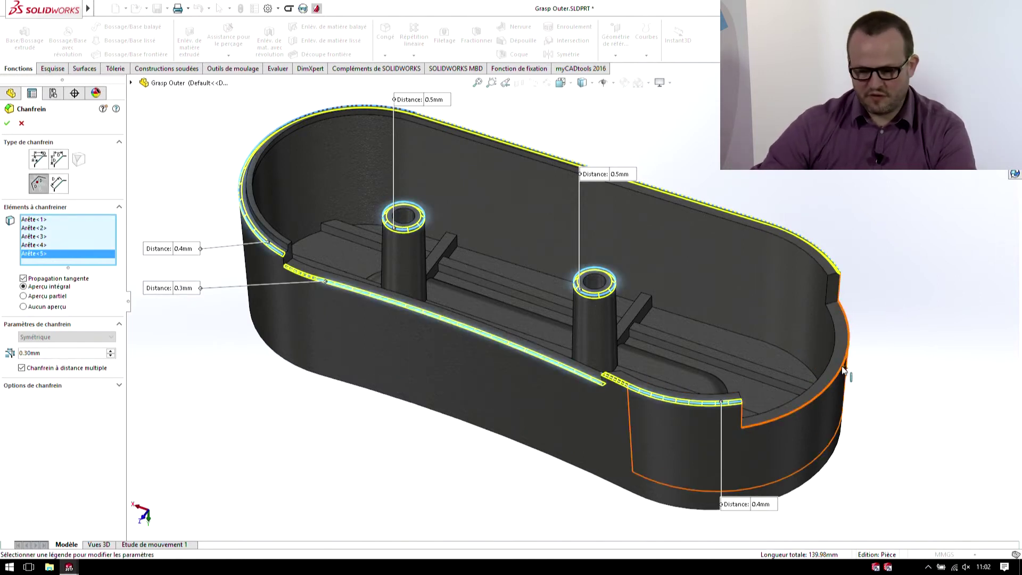
{"action": "left_click", "coordinate": [847, 373]}
{"action": "right_click", "coordinate": [843, 371]}
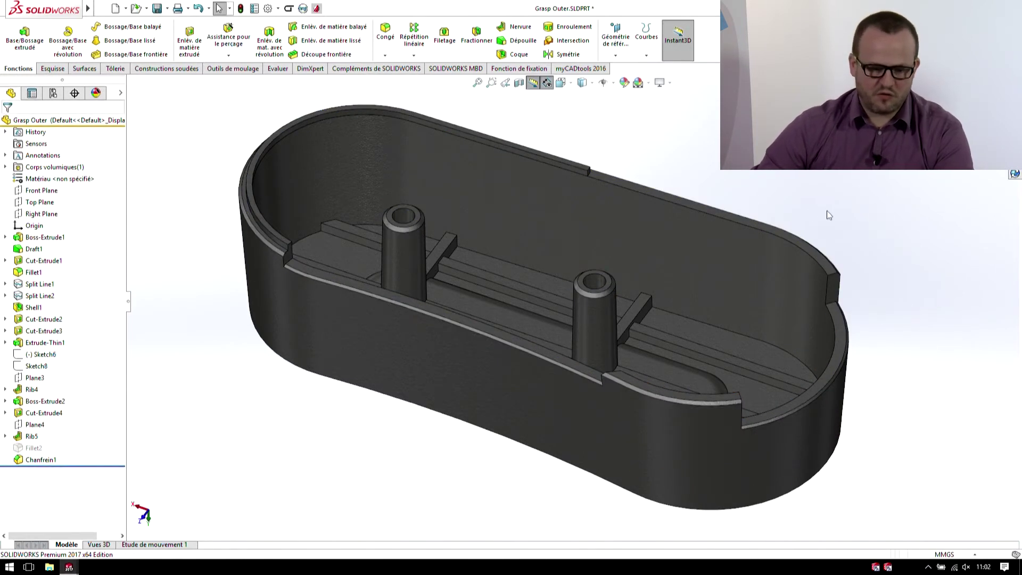
{"action": "scroll", "coordinate": [684, 234], "scroll_direction": "up", "scroll_amount": 2}
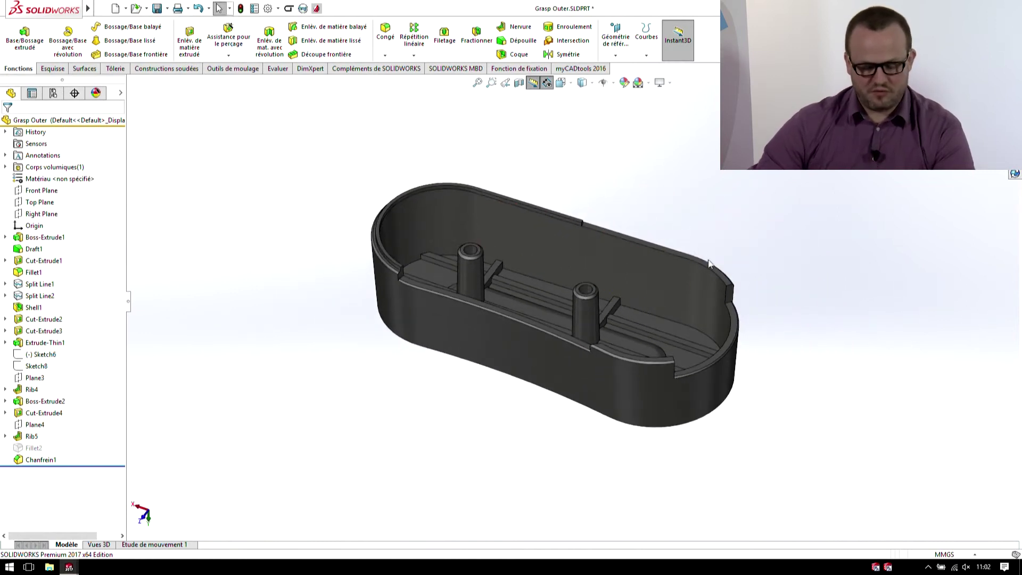
{"action": "middle_click_drag", "start_coordinate": [698, 269], "coordinate": [702, 277]}
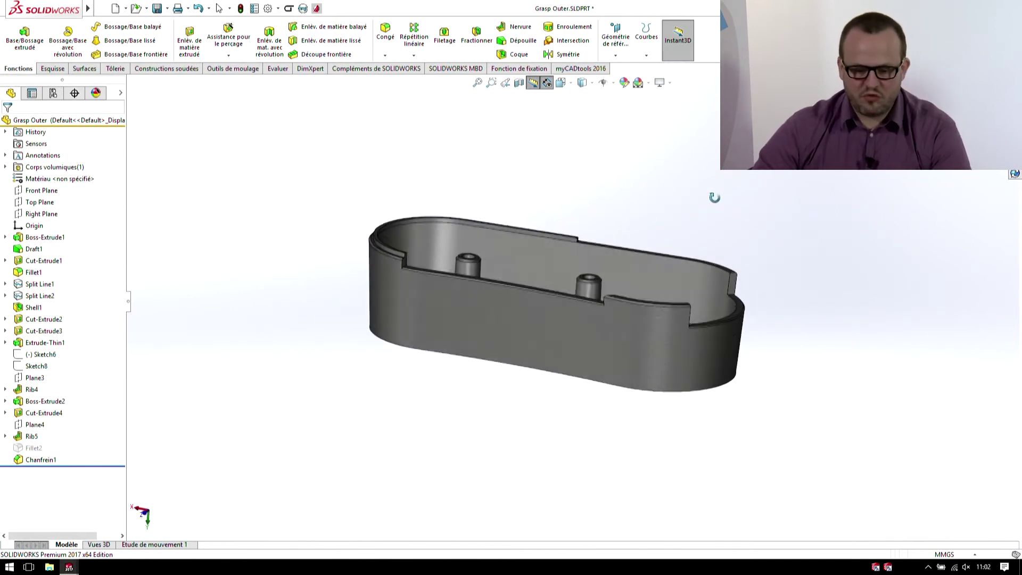
Roll Grasp Outer back before Shell1 and start a chamfer on the top split-line edge
{"action": "left_click", "coordinate": [33, 307]}
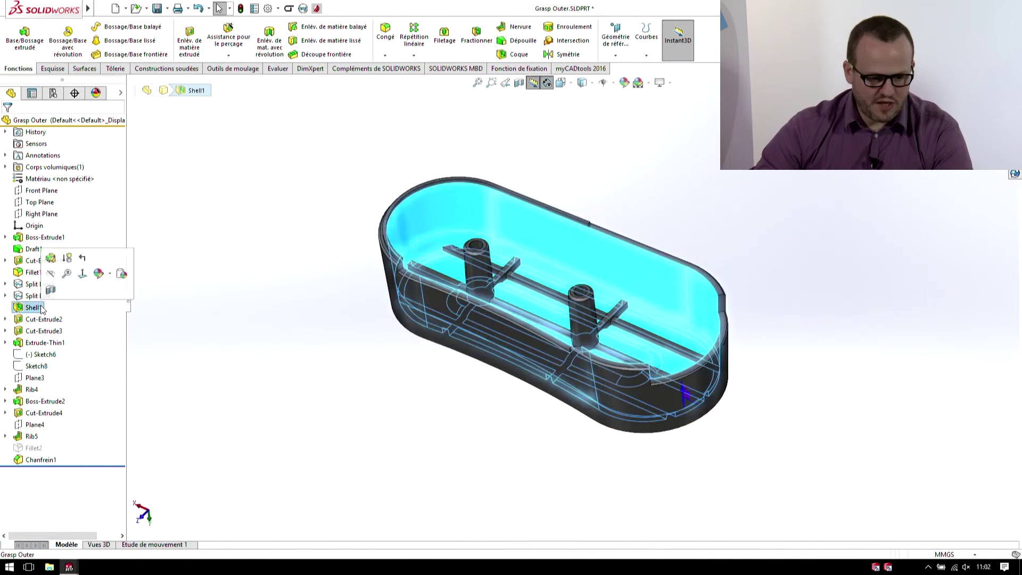
{"action": "left_click", "coordinate": [83, 258]}
{"action": "mouse_move", "coordinate": [396, 426]}
{"action": "middle_mouse_down"}
{"action": "mouse_move", "coordinate": [456, 178]}
{"action": "mouse_move", "coordinate": [529, 456]}
{"action": "mouse_move", "coordinate": [559, 221]}
{"action": "mouse_move", "coordinate": [542, 203]}
{"action": "mouse_move", "coordinate": [521, 217]}
{"action": "middle_mouse_up"}
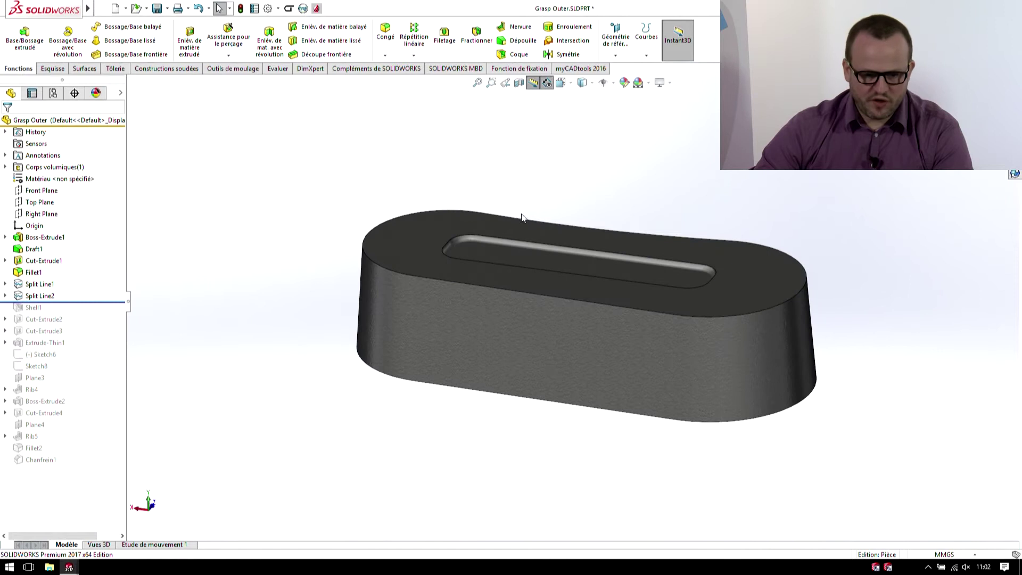
{"action": "left_click", "coordinate": [465, 283]}
{"action": "left_click", "coordinate": [575, 235]}
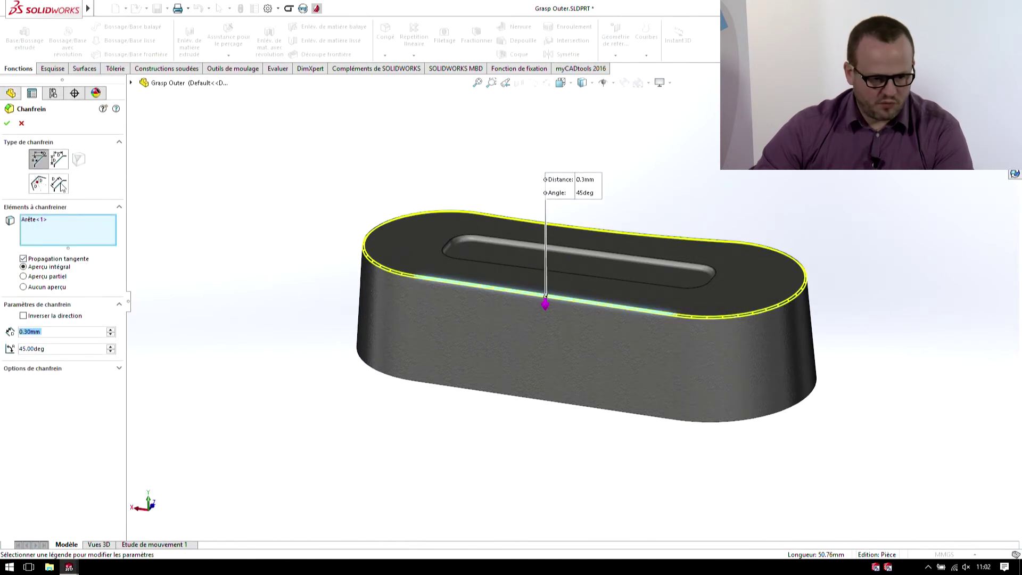
Create face-face chamfer Chanfrein2 between the top and side faces, bounded by two hold-line edges
{"action": "left_click", "coordinate": [60, 185]}
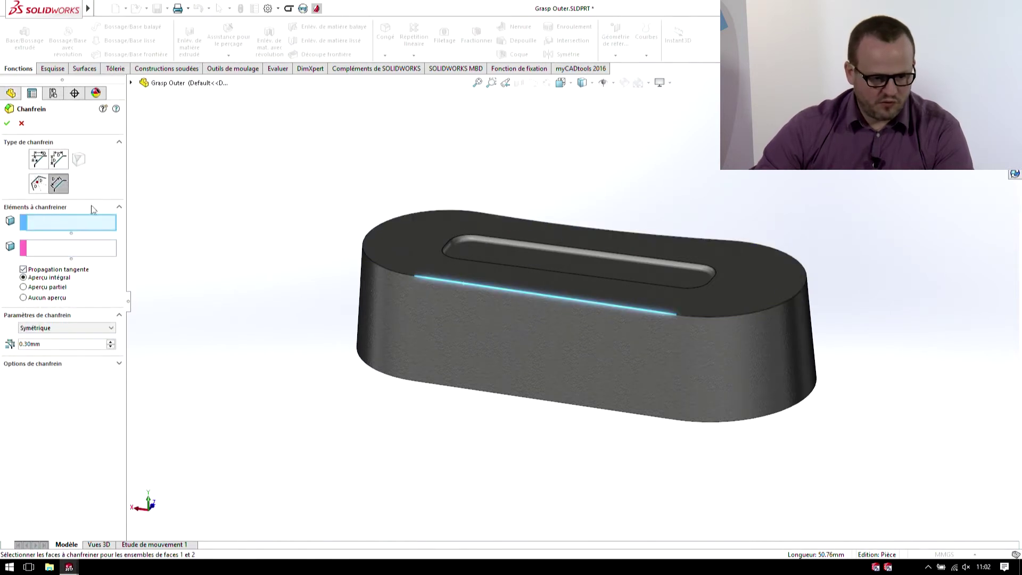
{"action": "left_click", "coordinate": [441, 274]}
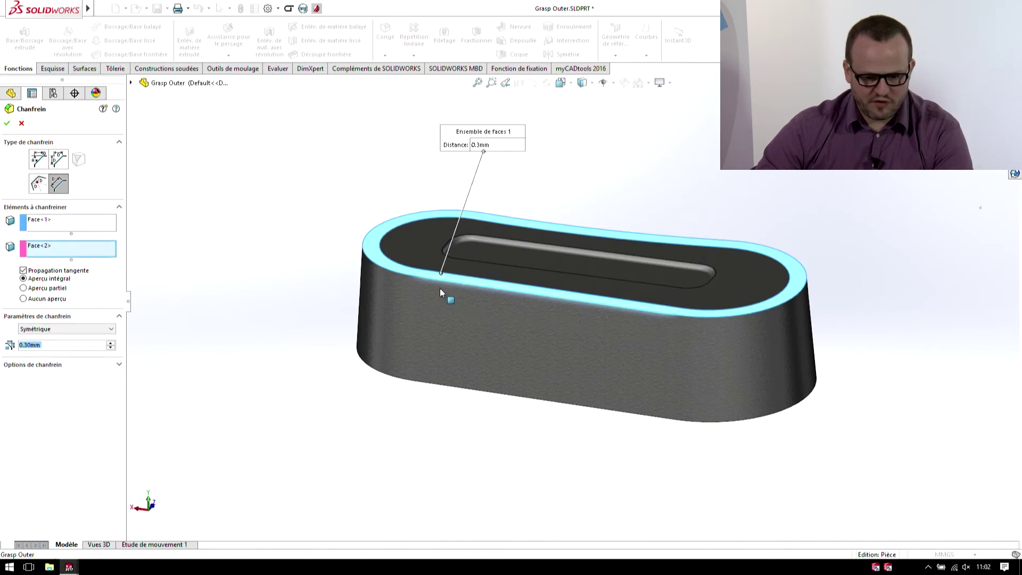
{"action": "left_click", "coordinate": [439, 288]}
{"action": "scroll", "coordinate": [469, 298], "scroll_direction": "down", "scroll_amount": 3}
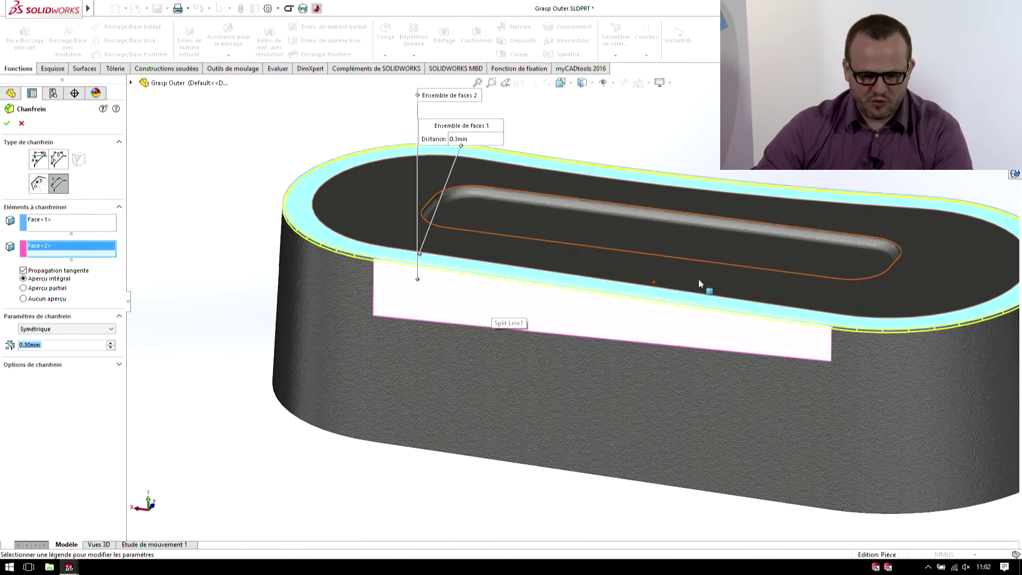
{"action": "left_click", "coordinate": [76, 330]}
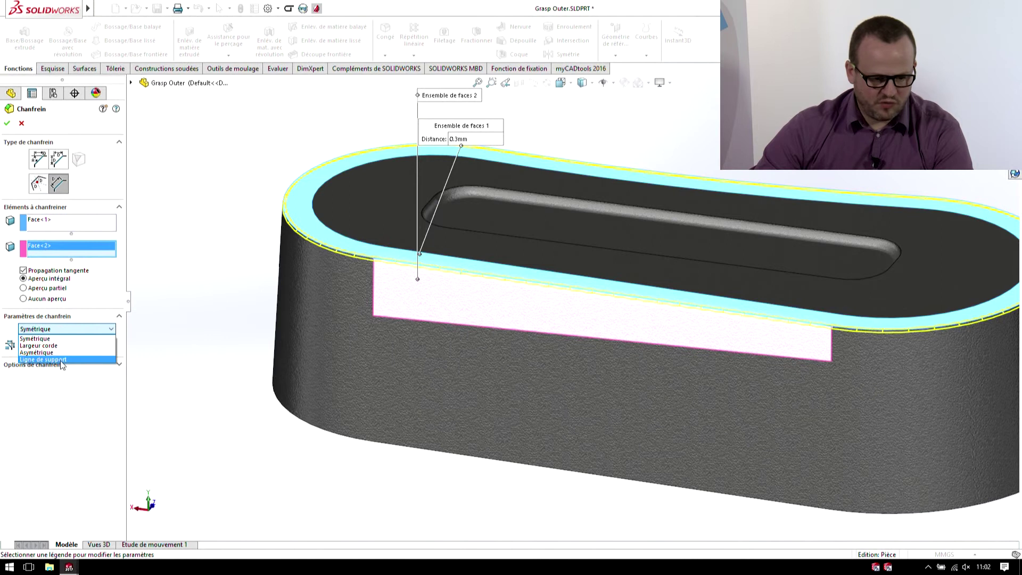
{"action": "left_click", "coordinate": [59, 360]}
{"action": "left_click", "coordinate": [477, 260]}
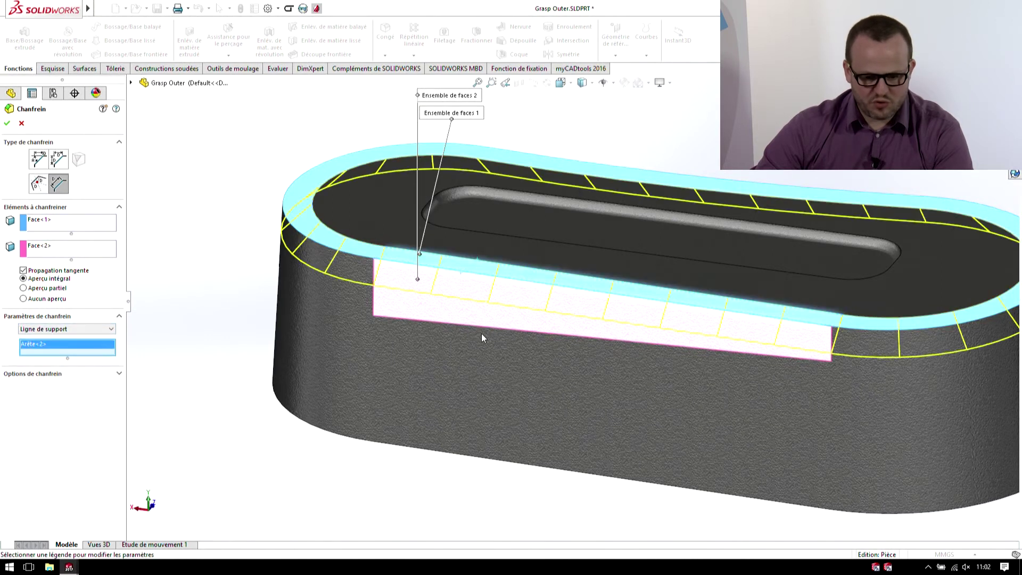
{"action": "left_click", "coordinate": [480, 327]}
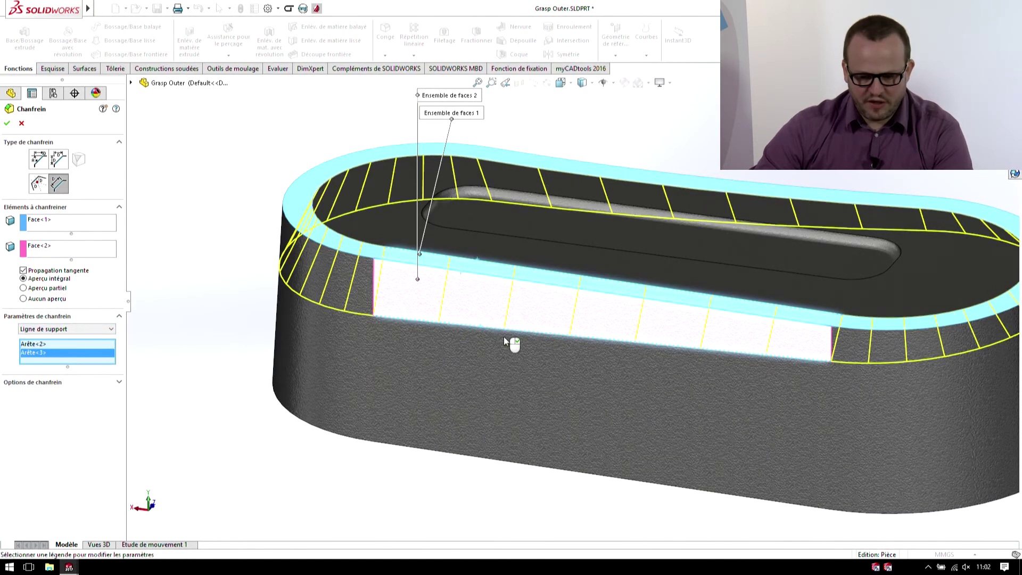
{"action": "middle_click_drag", "start_coordinate": [512, 341], "coordinate": [533, 279]}
{"action": "key", "text": "Return"}
{"action": "middle_click_drag", "start_coordinate": [297, 266], "coordinate": [515, 306]}
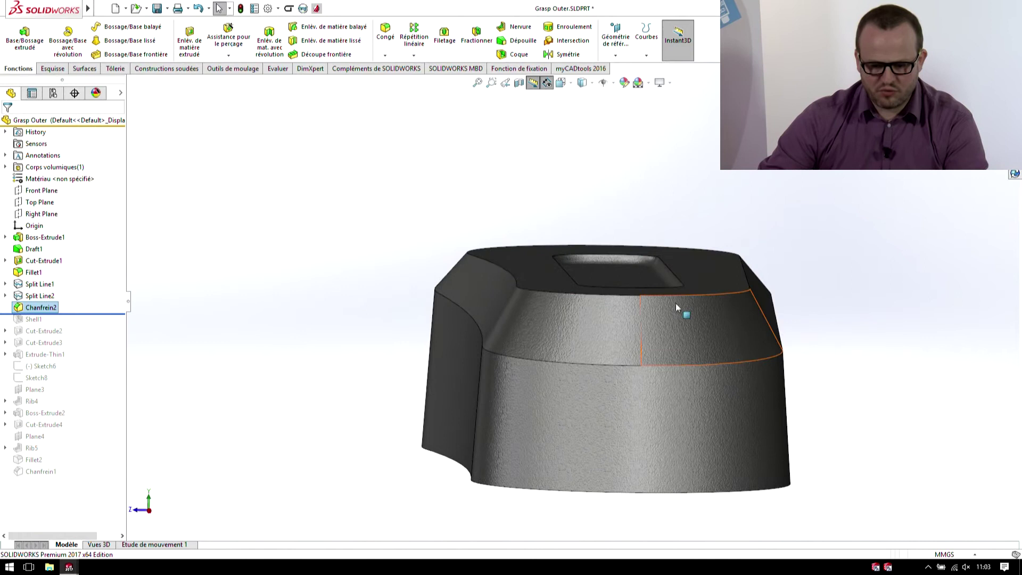
Orbit to a low side-on angle and reopen Chanfrein2 from its chamfered face
{"action": "middle_click_drag", "start_coordinate": [675, 303], "coordinate": [614, 340]}
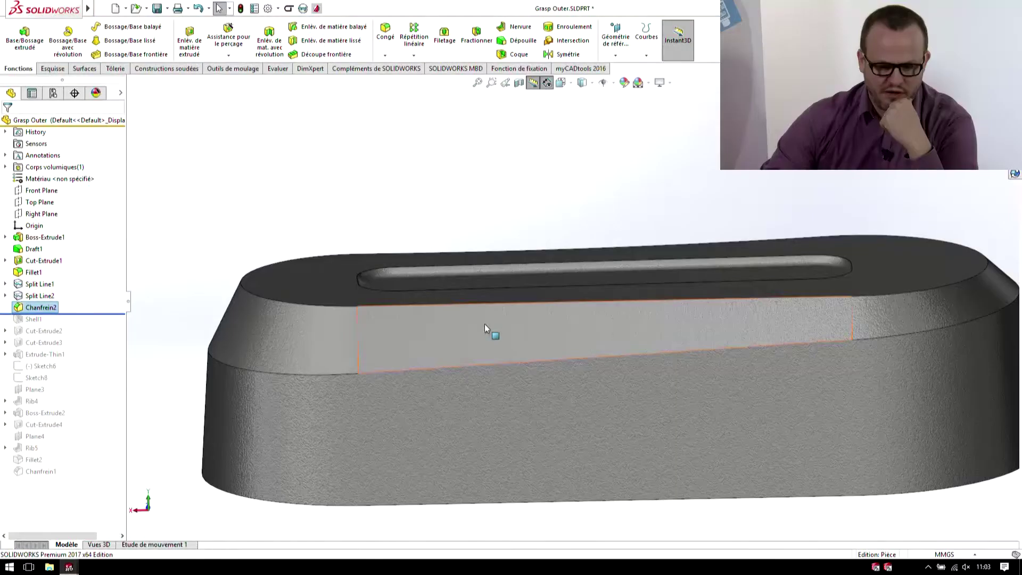
{"action": "left_click", "coordinate": [484, 324]}
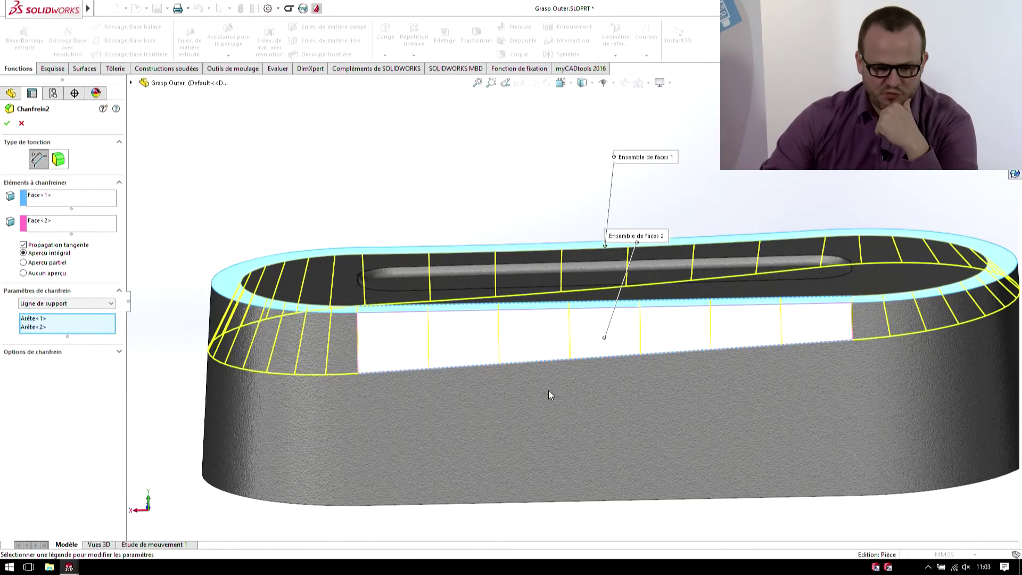
Change Chanfrein2 to a curvature-continuous fillet, apply it, and roll the history forward
{"action": "left_click", "coordinate": [62, 158]}
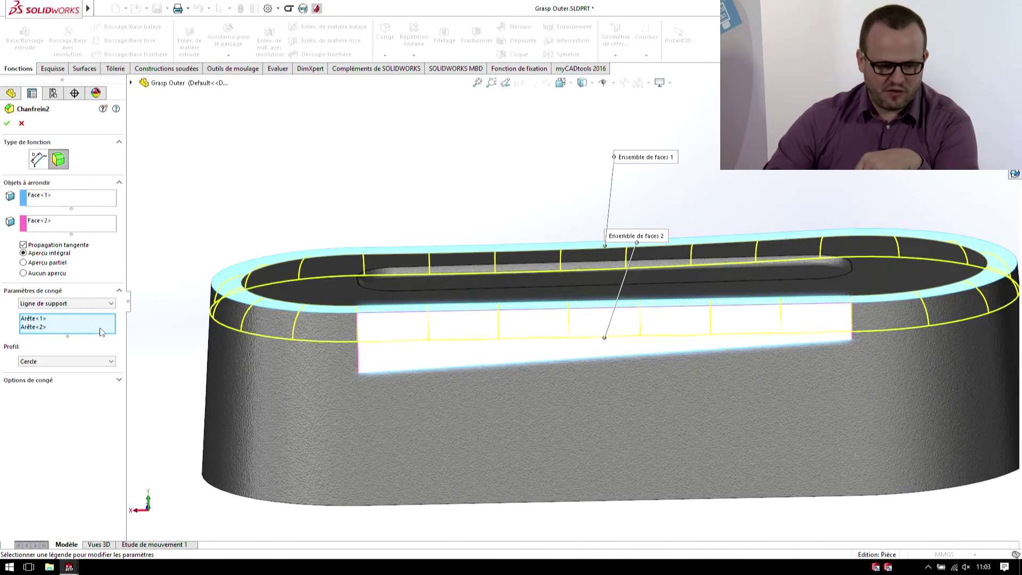
{"action": "left_click", "coordinate": [62, 364]}
{"action": "left_click", "coordinate": [55, 379]}
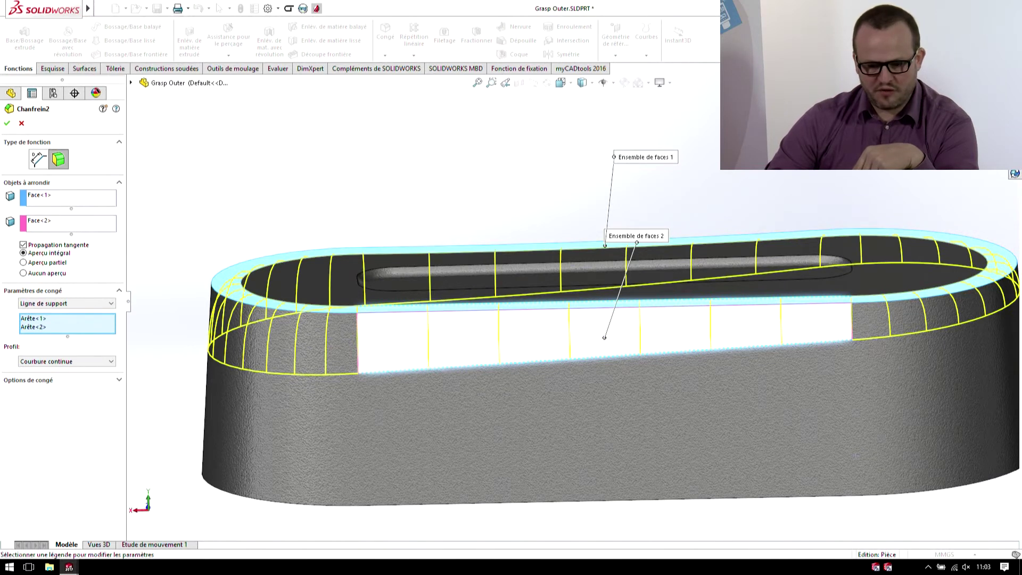
{"action": "key", "text": "Return"}
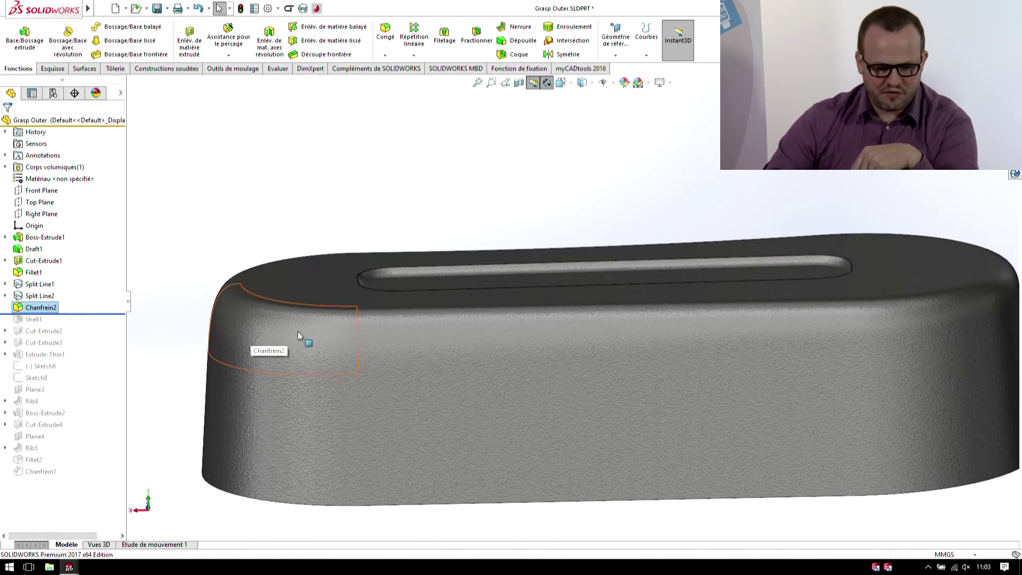
{"action": "middle_click_drag", "start_coordinate": [298, 336], "coordinate": [335, 323]}
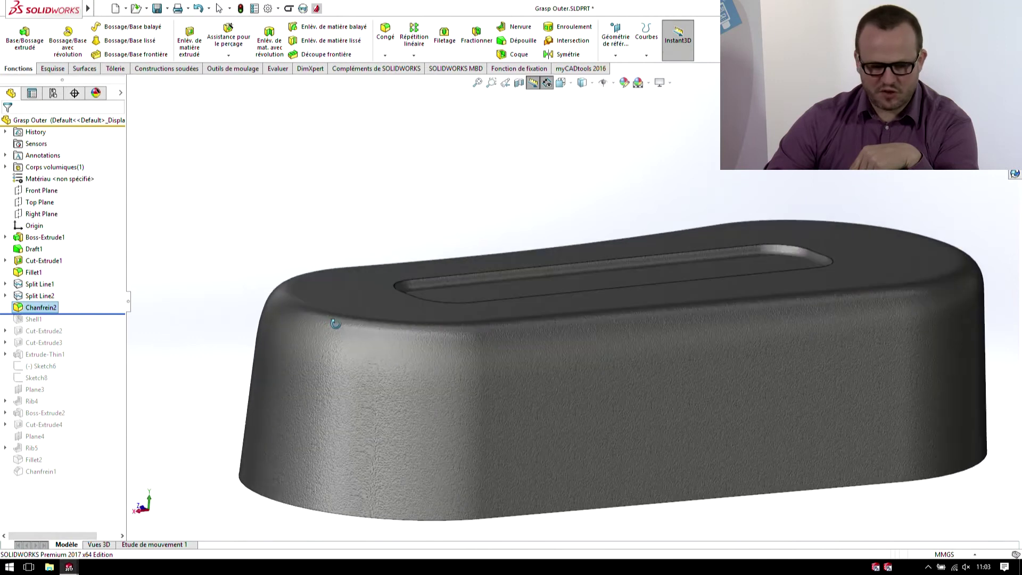
{"action": "left_click_drag", "start_coordinate": [119, 314], "coordinate": [111, 469]}
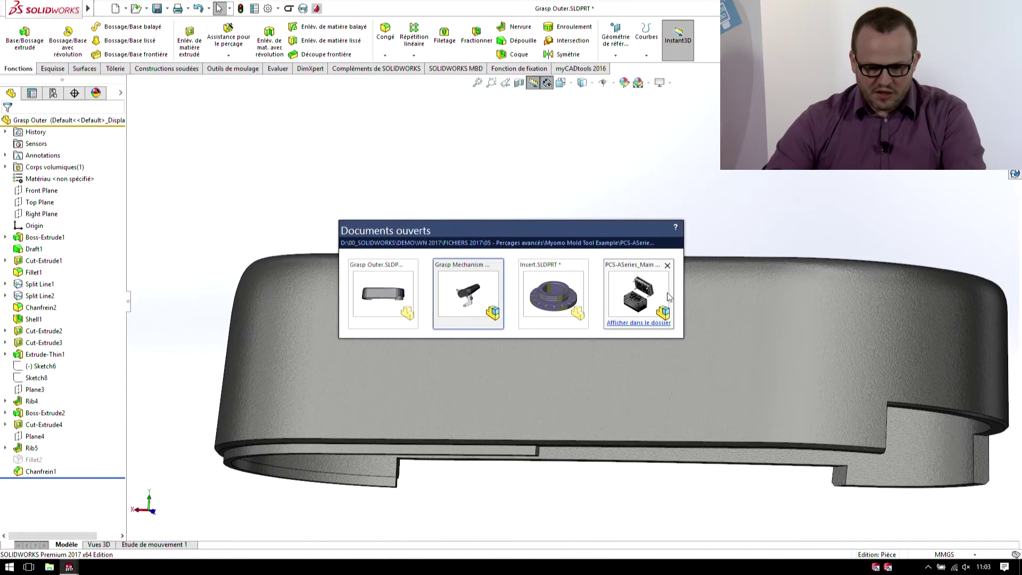
From the Main Mold Assm, open the PCS-ASeries_BP-ASeries lower plate part via its face
{"action": "left_click", "coordinate": [653, 287]}
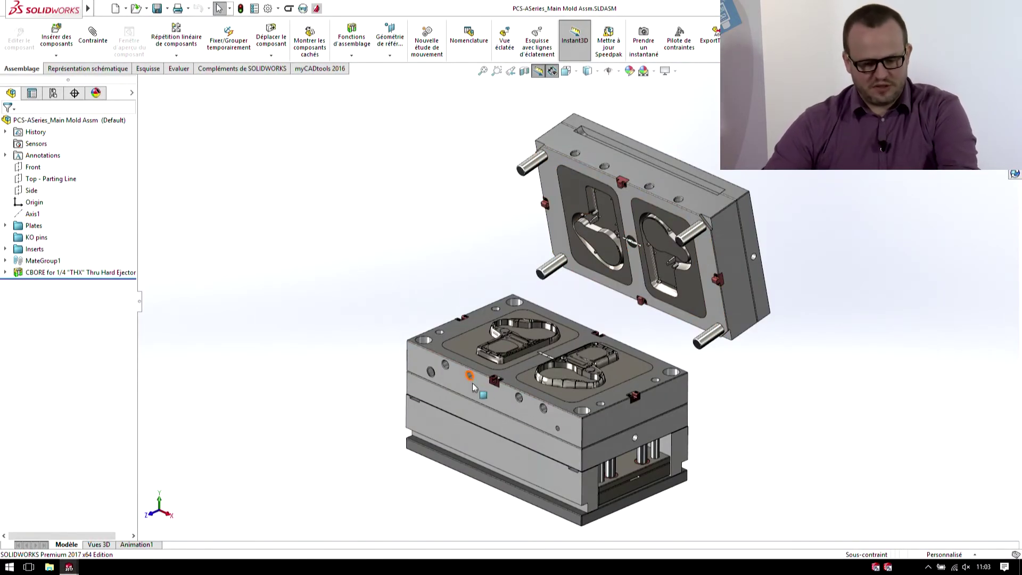
{"action": "left_click", "coordinate": [481, 396]}
{"action": "left_click", "coordinate": [374, 335]}
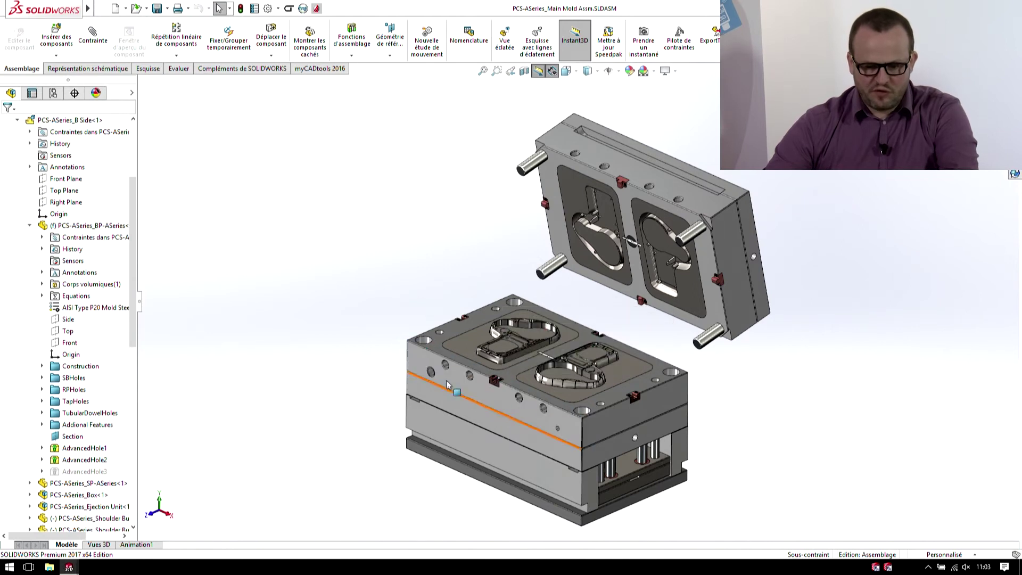
{"action": "scroll", "coordinate": [628, 443], "scroll_direction": "down", "scroll_amount": 3}
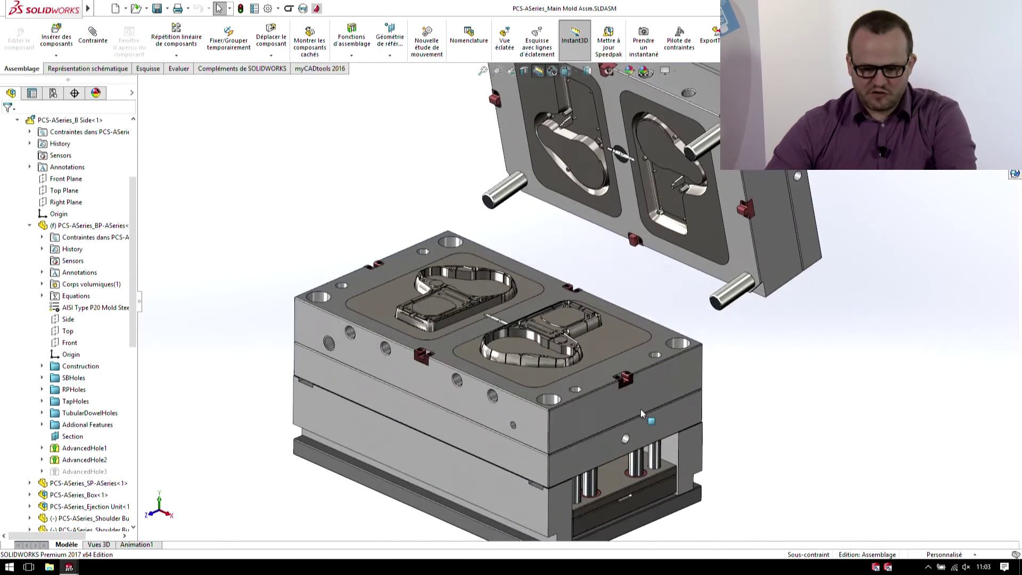
{"action": "left_click", "coordinate": [407, 371]}
{"action": "left_click", "coordinate": [437, 291]}
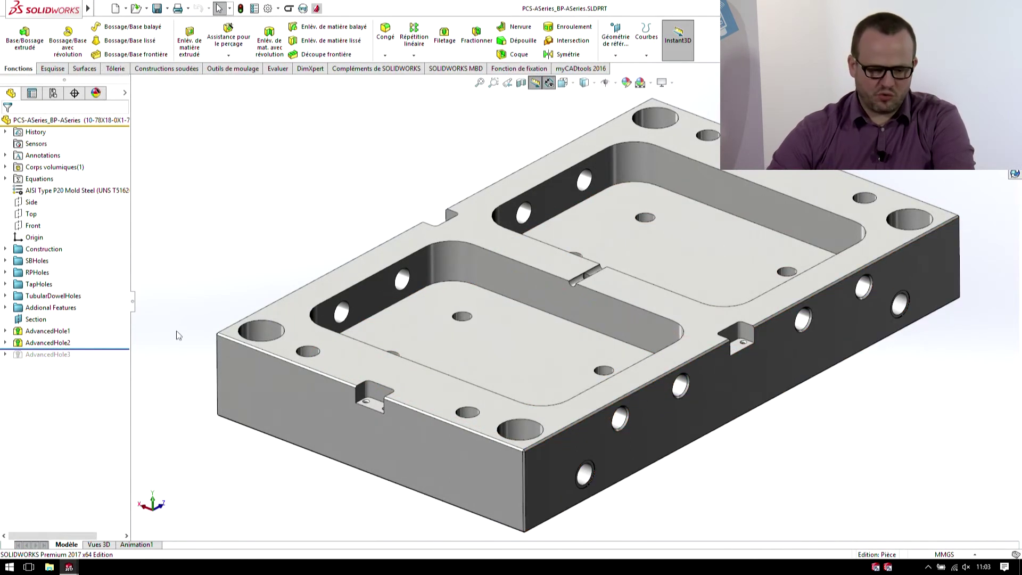
Show the plate cut through the Section plane as a section view
{"action": "left_click", "coordinate": [39, 319]}
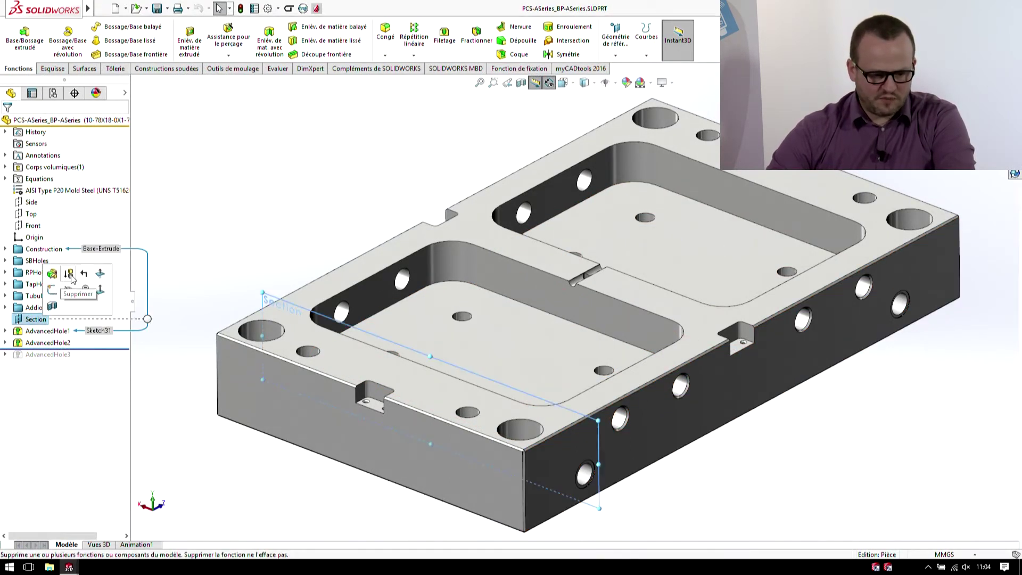
{"action": "left_click", "coordinate": [52, 306]}
{"action": "key", "text": "Return"}
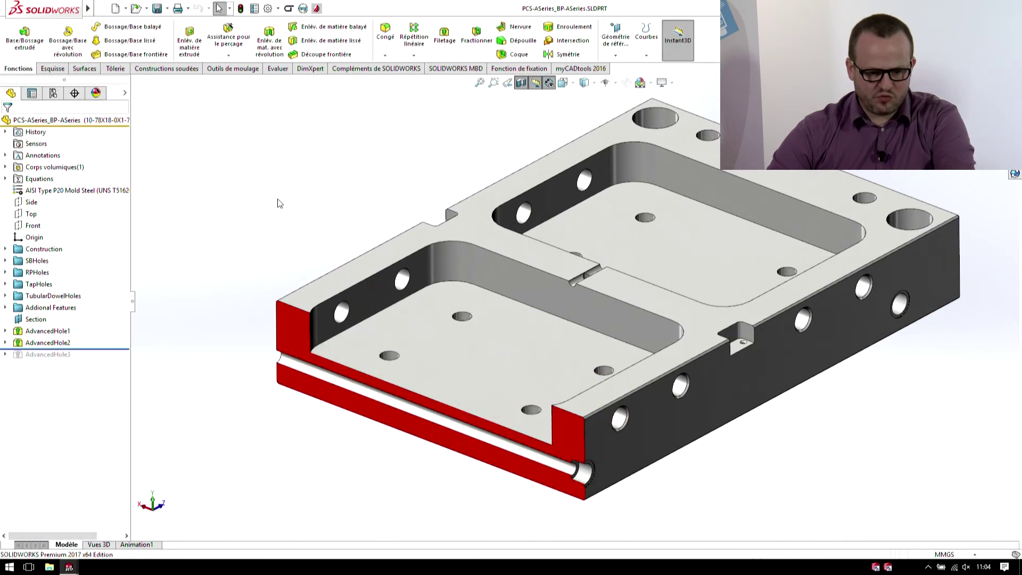
Edit AdvancedHole1 and add a new element below its Face inférieure element
{"action": "left_click", "coordinate": [530, 459]}
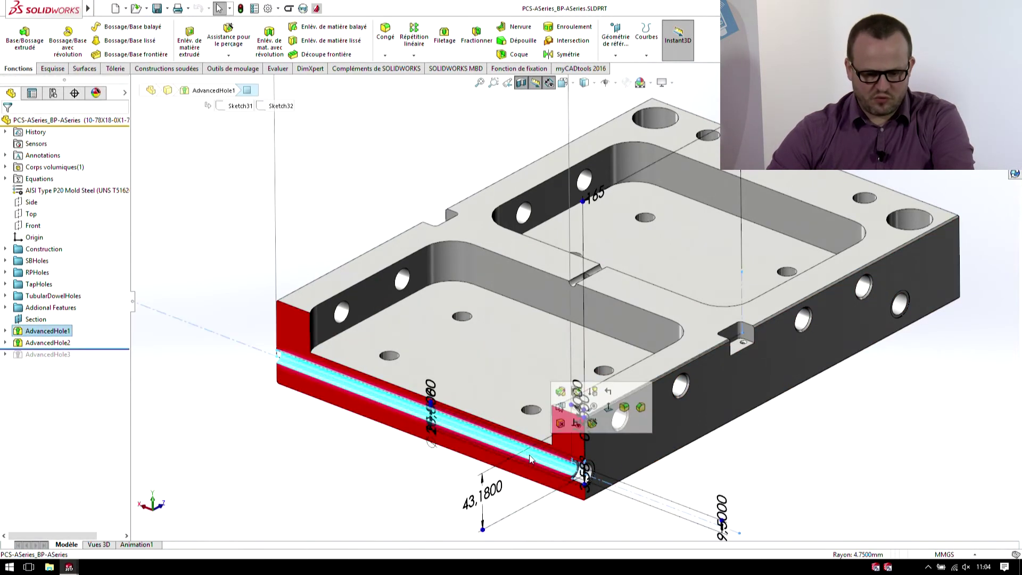
{"action": "double_click", "coordinate": [549, 389]}
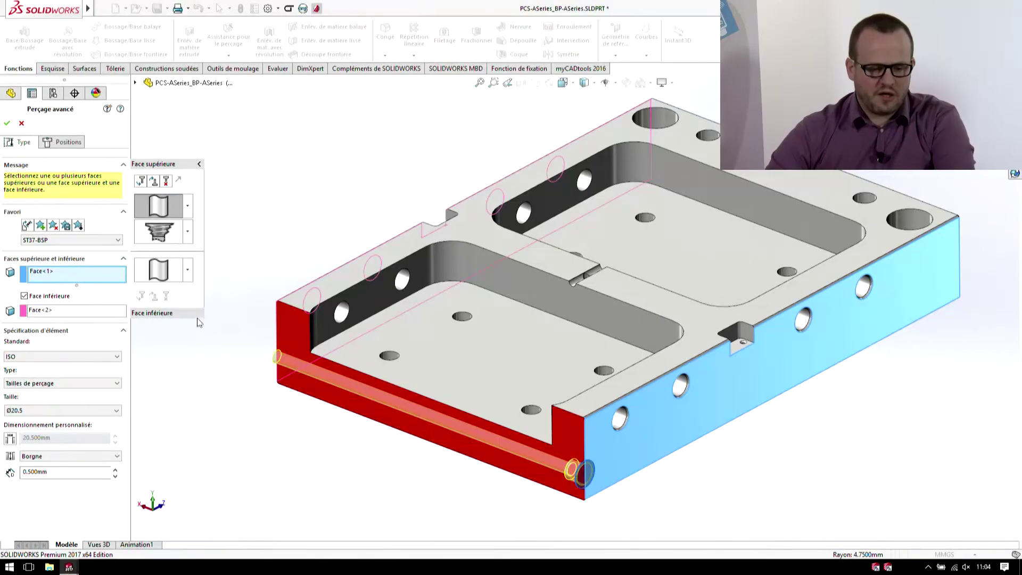
{"action": "left_click", "coordinate": [175, 301]}
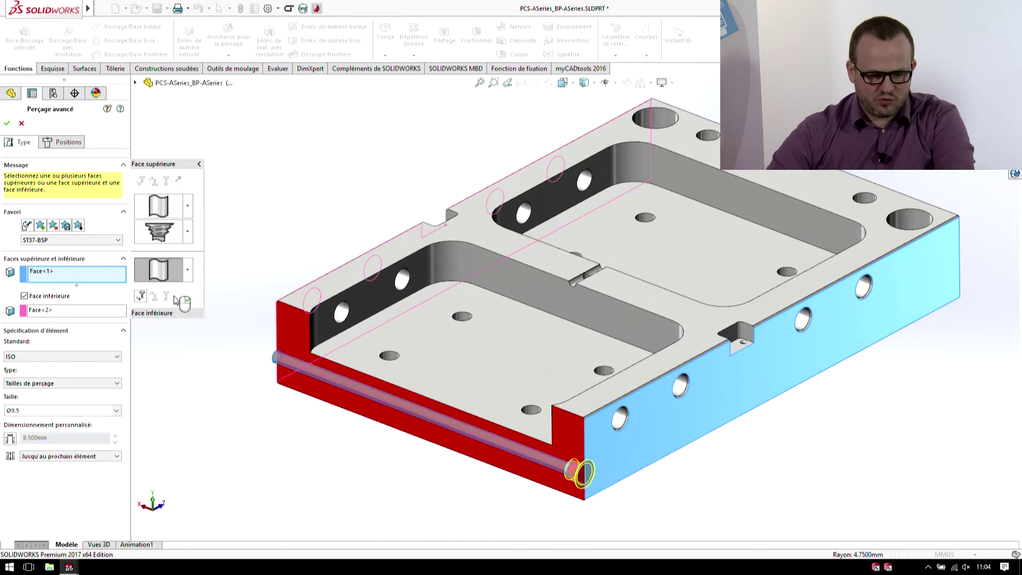
{"action": "scroll", "coordinate": [336, 421], "scroll_direction": "down", "scroll_amount": 2}
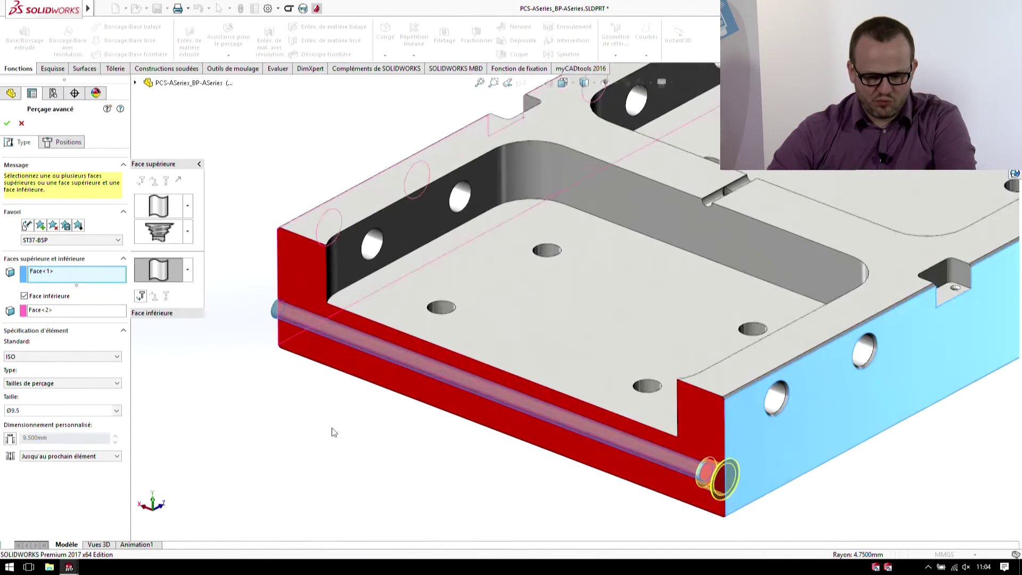
{"action": "scroll", "coordinate": [331, 429], "scroll_direction": "down", "scroll_amount": 2}
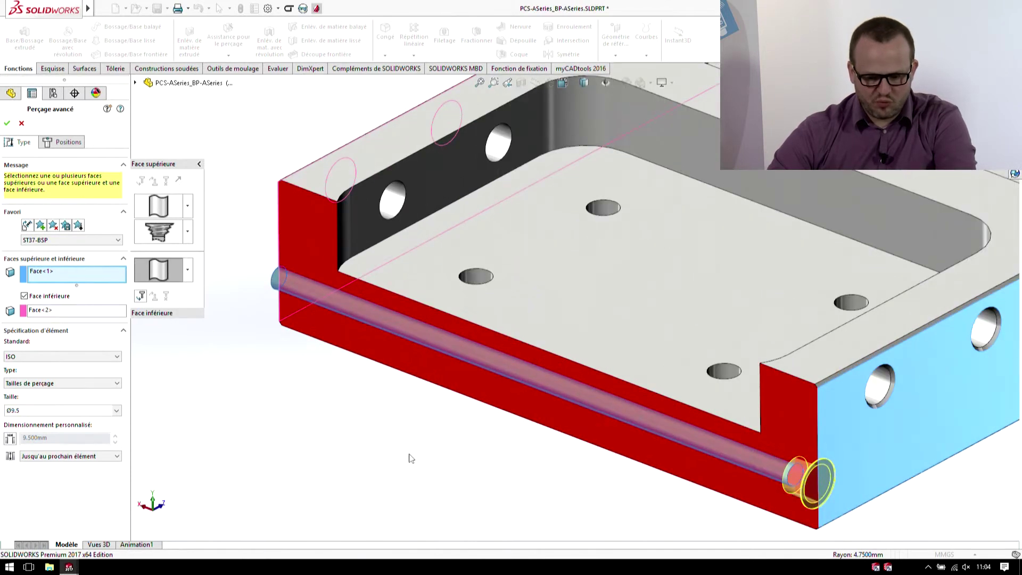
{"action": "left_click", "coordinate": [140, 298]}
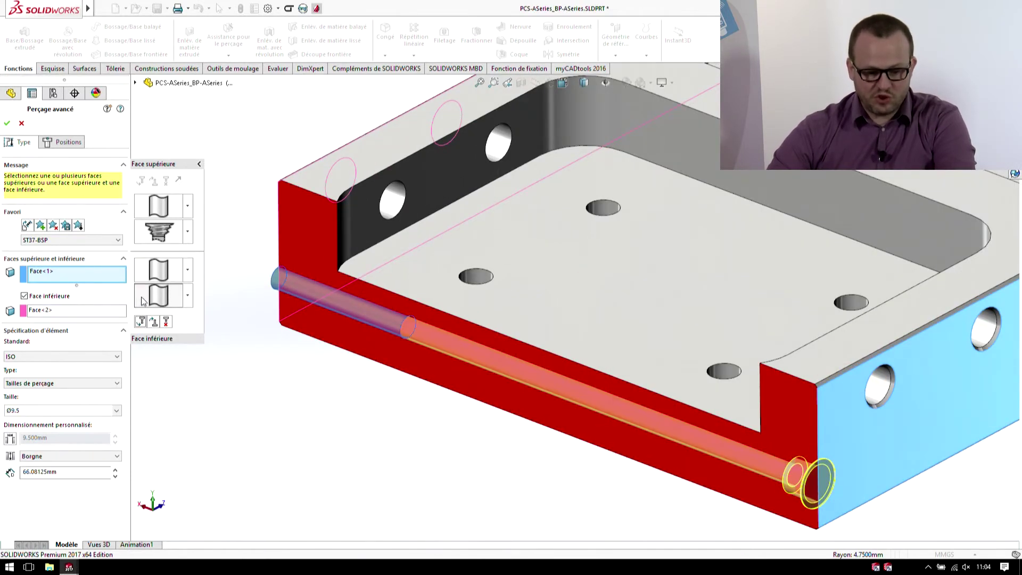
Make the new element a 3/8 tapered pipe thread, 20 mm deep
{"action": "left_click", "coordinate": [187, 296]}
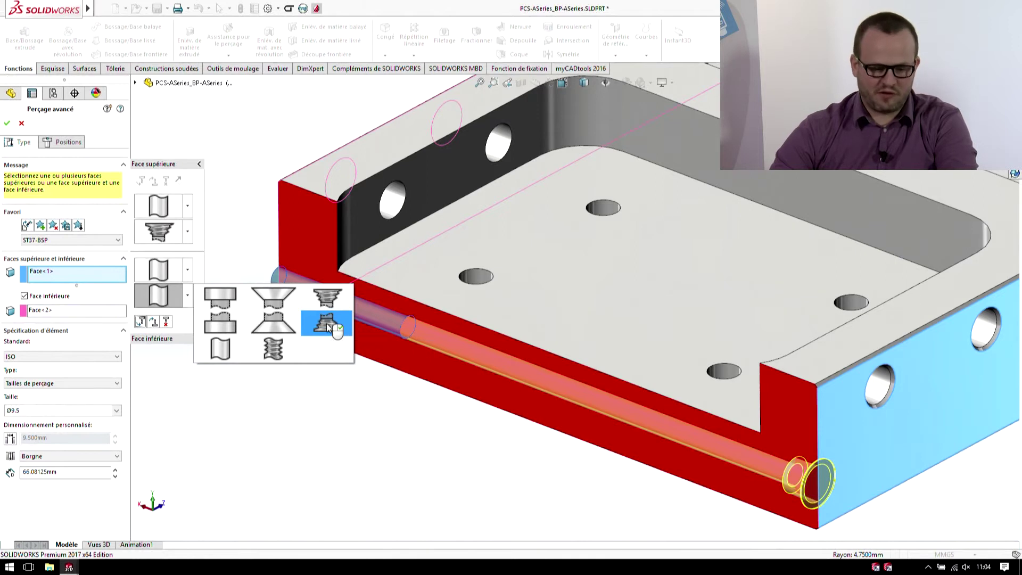
{"action": "left_click", "coordinate": [328, 327]}
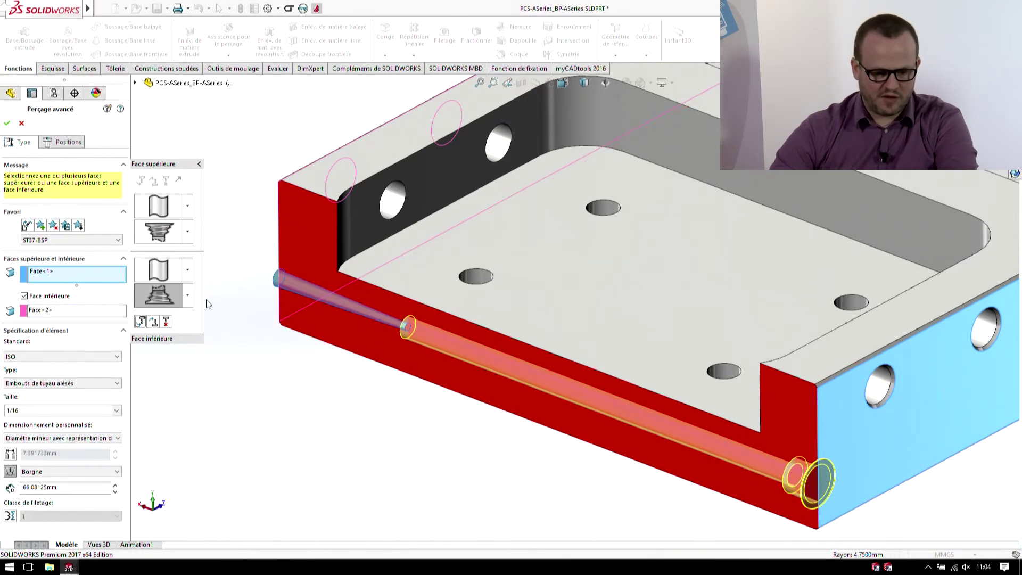
{"action": "left_click", "coordinate": [77, 411]}
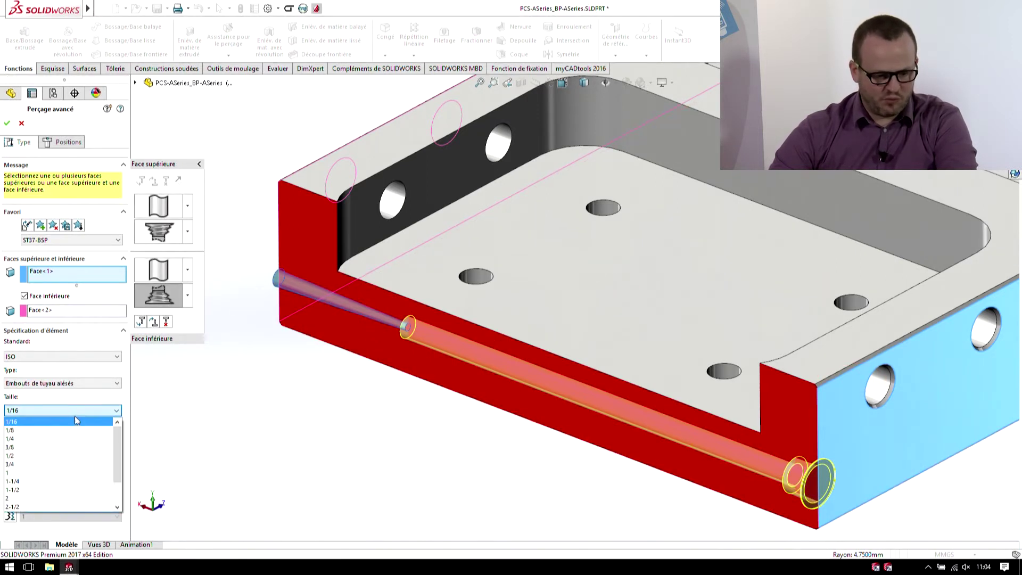
{"action": "left_click", "coordinate": [61, 445]}
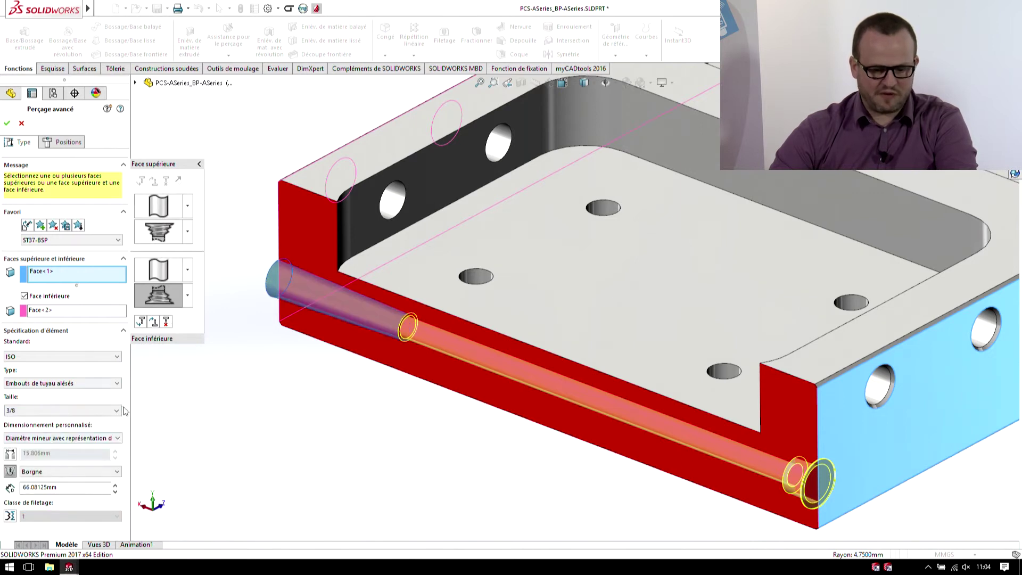
{"action": "double_click", "coordinate": [79, 488]}
{"action": "type", "text": "20"}
{"action": "key", "text": "Return"}
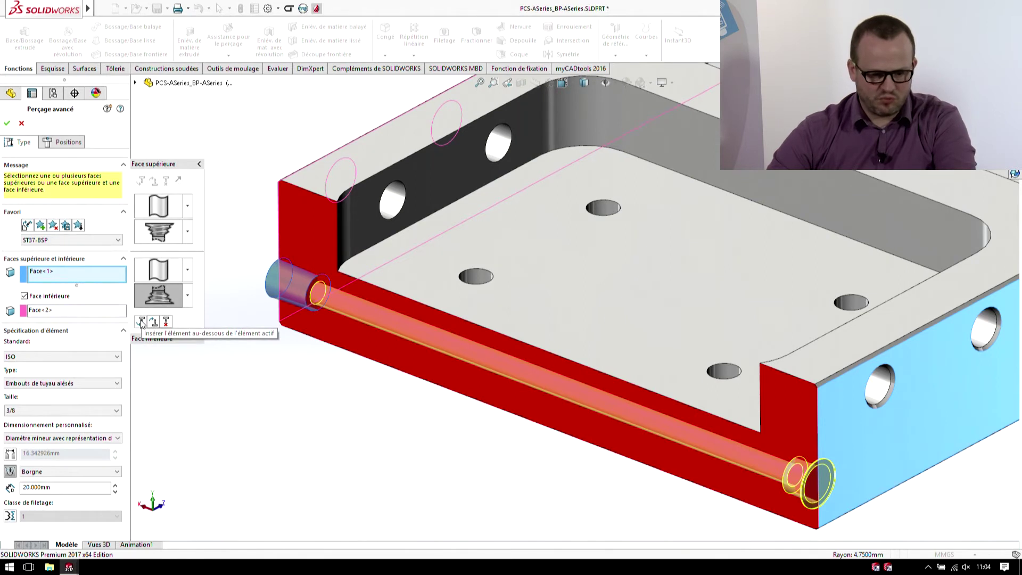
Add a Tailles de perçage Ø20.0 drill element 0.5 mm deep and finish the hole
{"action": "left_click", "coordinate": [142, 322]}
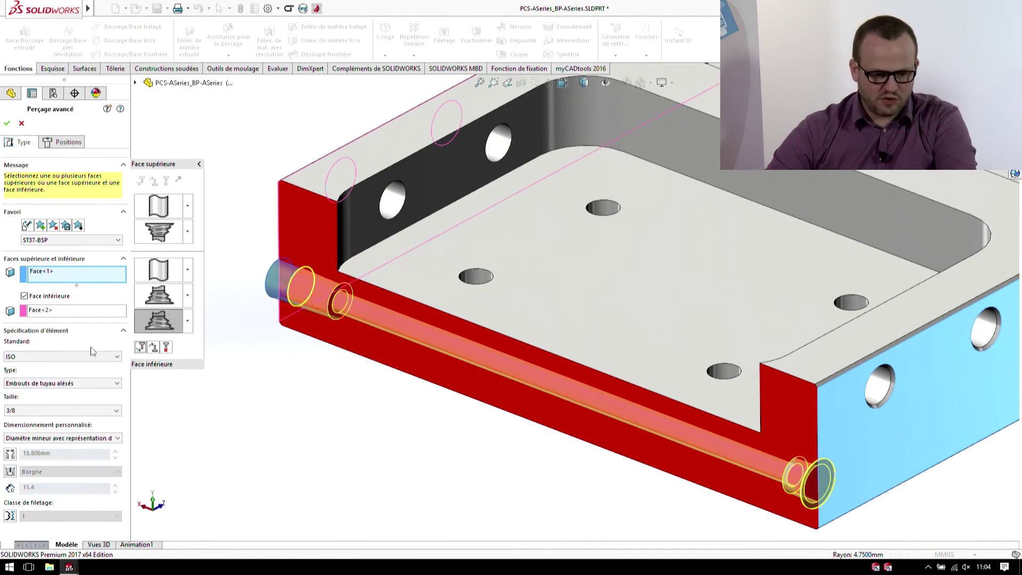
{"action": "left_click", "coordinate": [188, 322]}
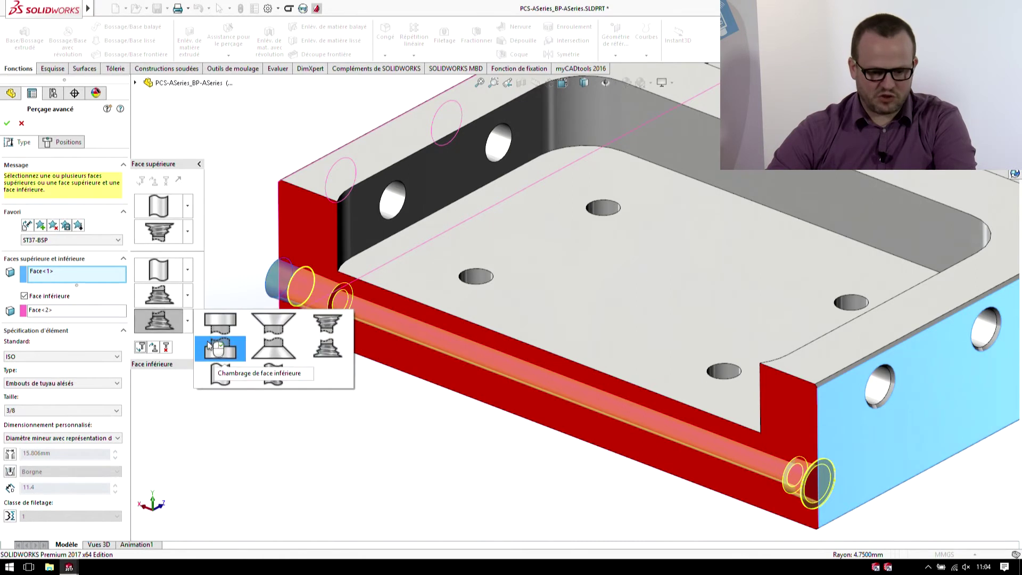
{"action": "left_click", "coordinate": [220, 370]}
{"action": "left_click", "coordinate": [36, 408]}
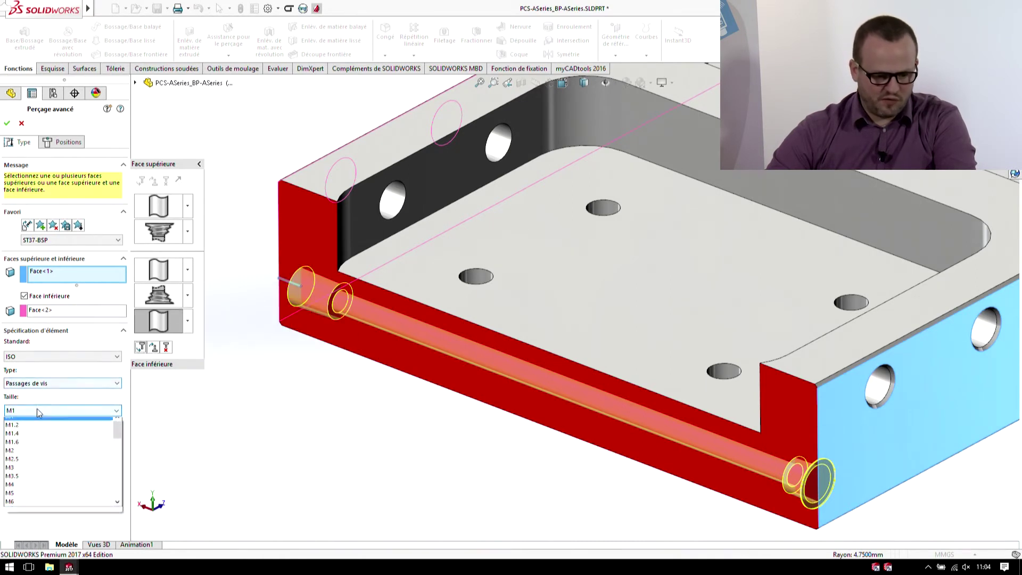
{"action": "left_click", "coordinate": [36, 383]}
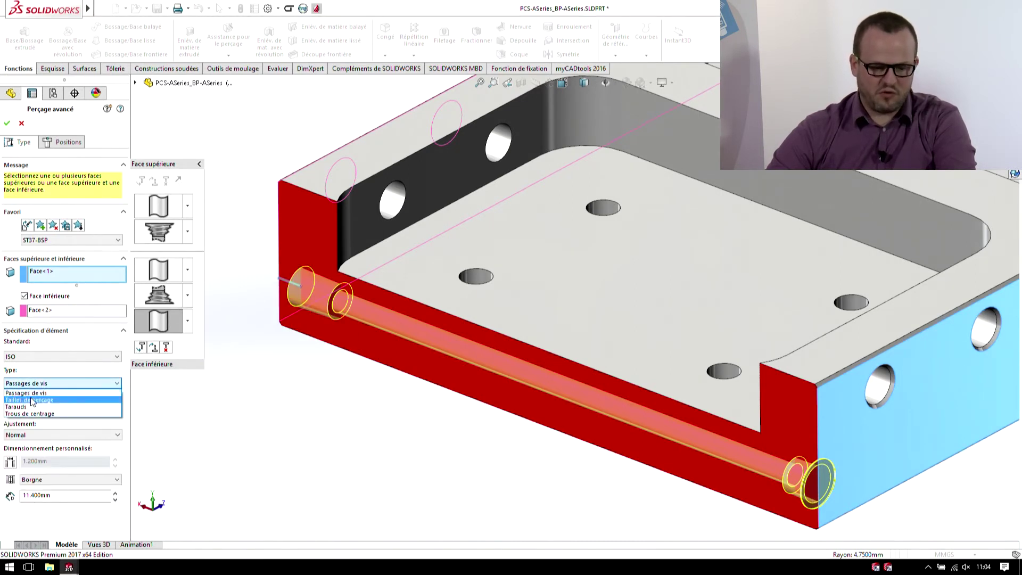
{"action": "left_click", "coordinate": [32, 400]}
{"action": "left_click", "coordinate": [55, 411]}
{"action": "left_click_drag", "start_coordinate": [118, 430], "coordinate": [117, 497]}
{"action": "scroll", "coordinate": [32, 472], "scroll_direction": "up", "scroll_amount": 1}
{"action": "left_click", "coordinate": [27, 440]}
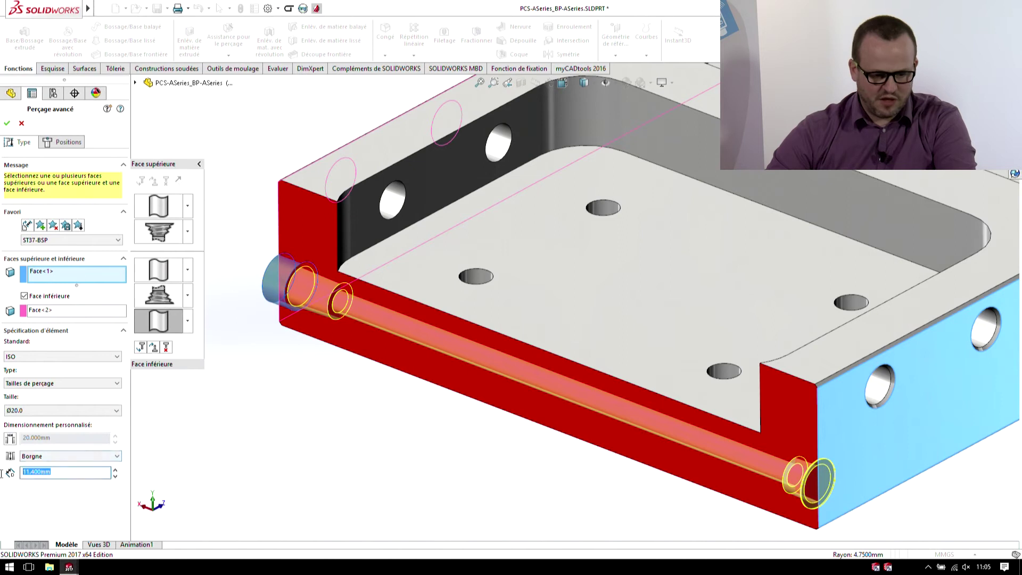
{"action": "type", "text": "0.5"}
{"action": "key", "text": "Return"}
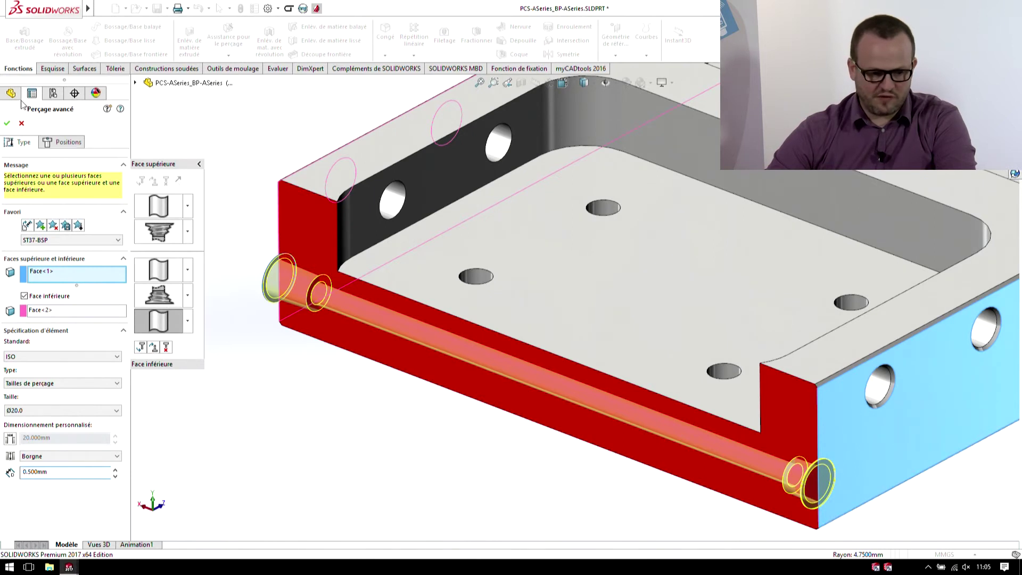
{"action": "left_click", "coordinate": [8, 124]}
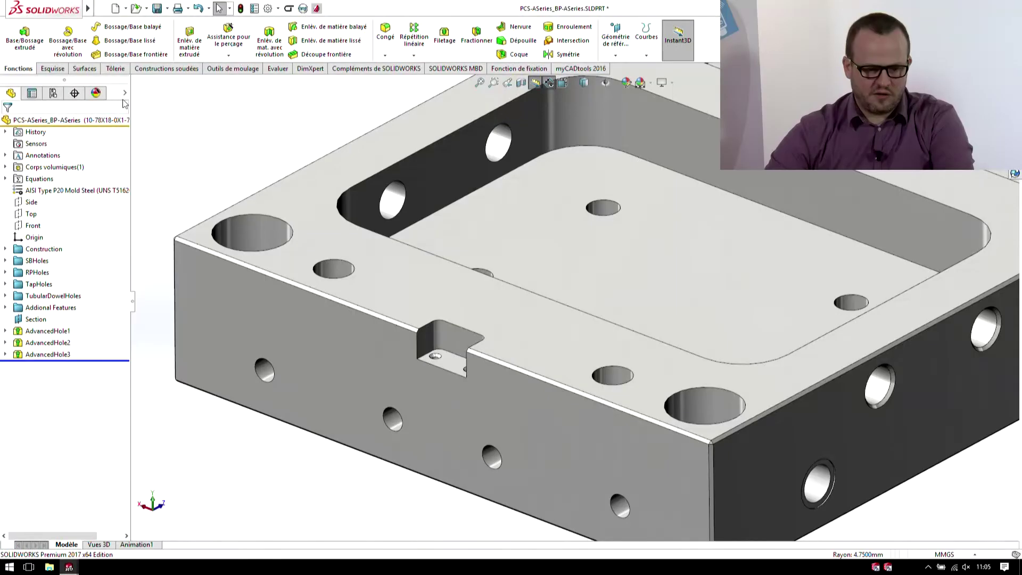
Show the plate in the Internal Detail state and edit a cooling channel's hole feature
{"action": "left_click", "coordinate": [125, 93]}
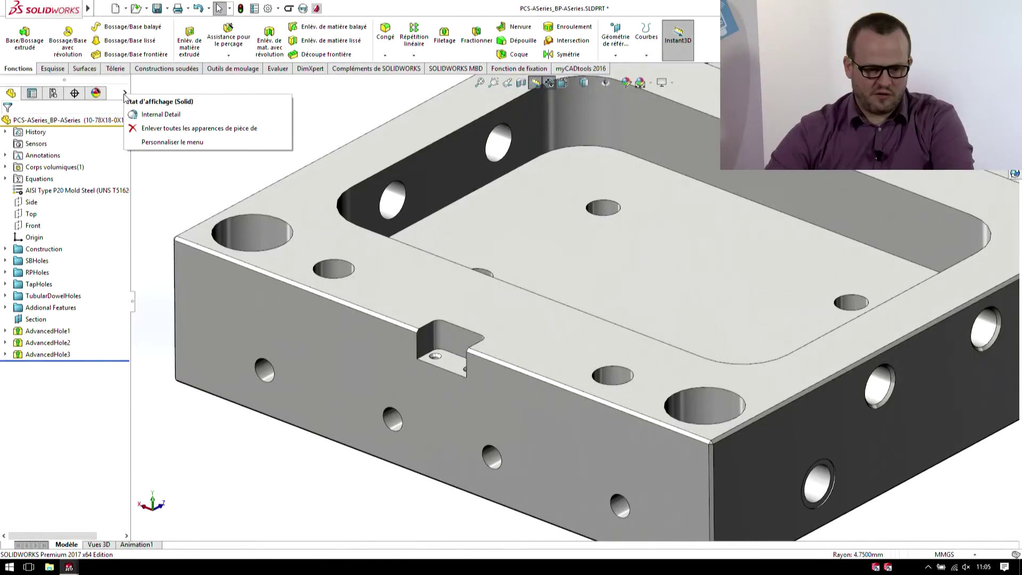
{"action": "left_click", "coordinate": [140, 115]}
{"action": "scroll", "coordinate": [816, 285], "scroll_direction": "up", "scroll_amount": 2}
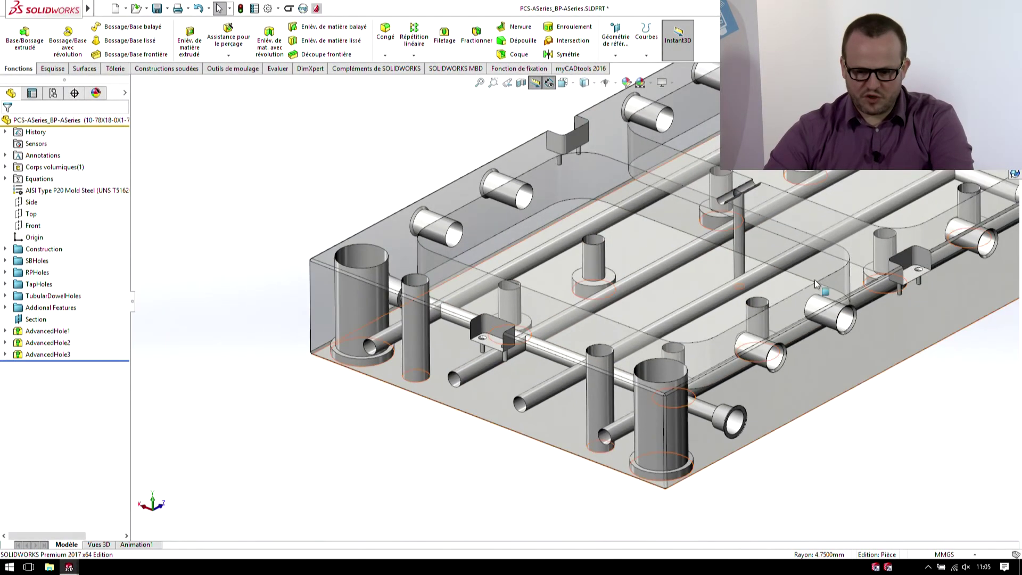
{"action": "middle_click_drag", "start_coordinate": [817, 285], "coordinate": [532, 373]}
{"action": "left_click", "coordinate": [402, 436]}
{"action": "left_click", "coordinate": [435, 375]}
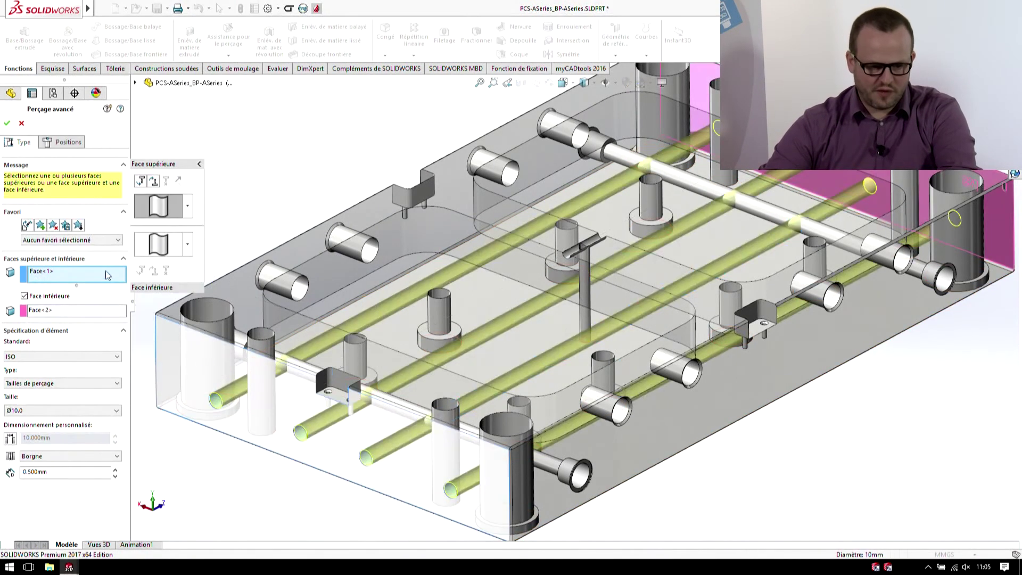
Apply the ST35-BSP hole favourite, after trying BP15-05, and confirm the advanced hole
{"action": "left_click", "coordinate": [74, 241]}
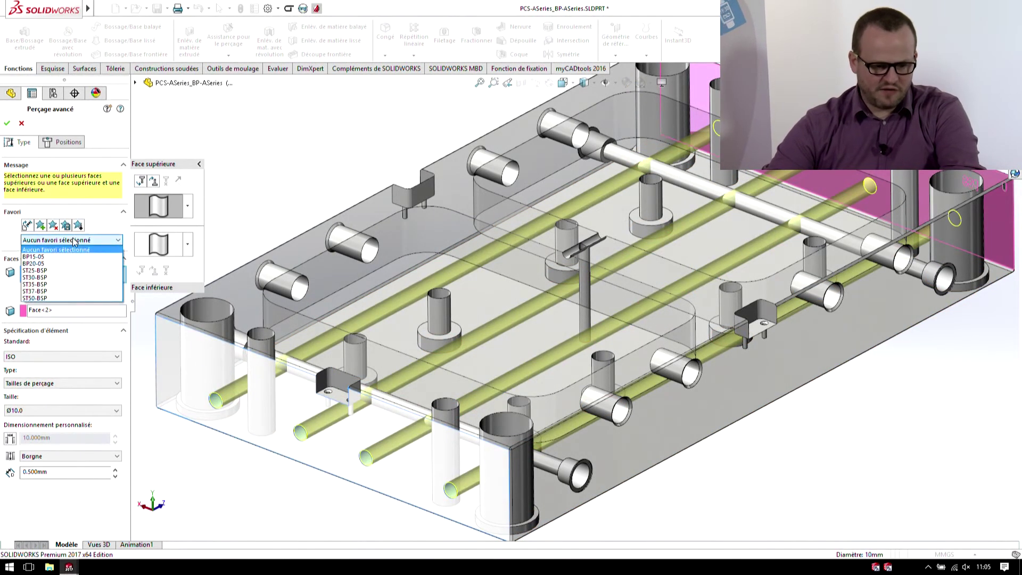
{"action": "left_click", "coordinate": [55, 259]}
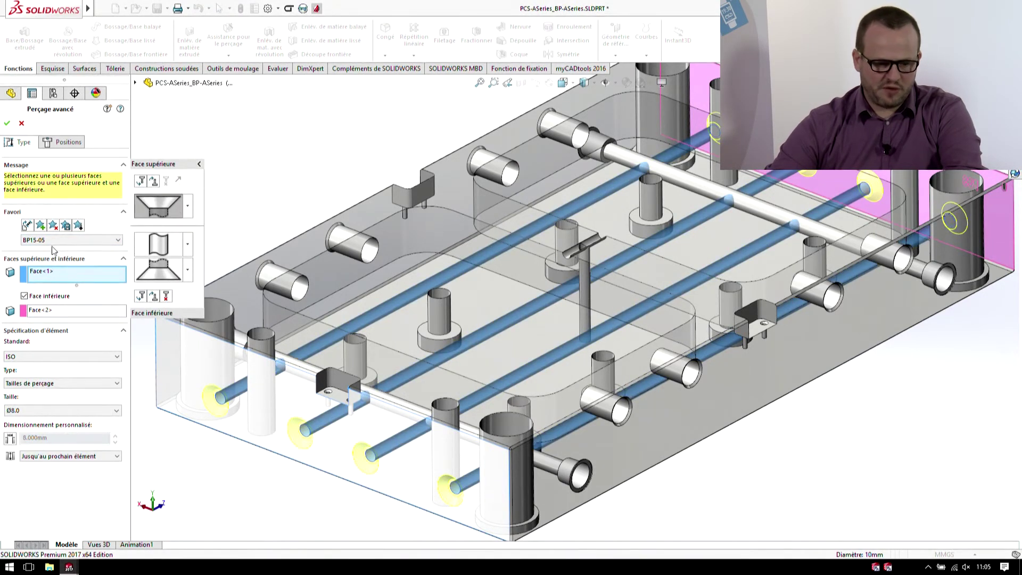
{"action": "left_click", "coordinate": [53, 241]}
{"action": "left_click", "coordinate": [51, 284]}
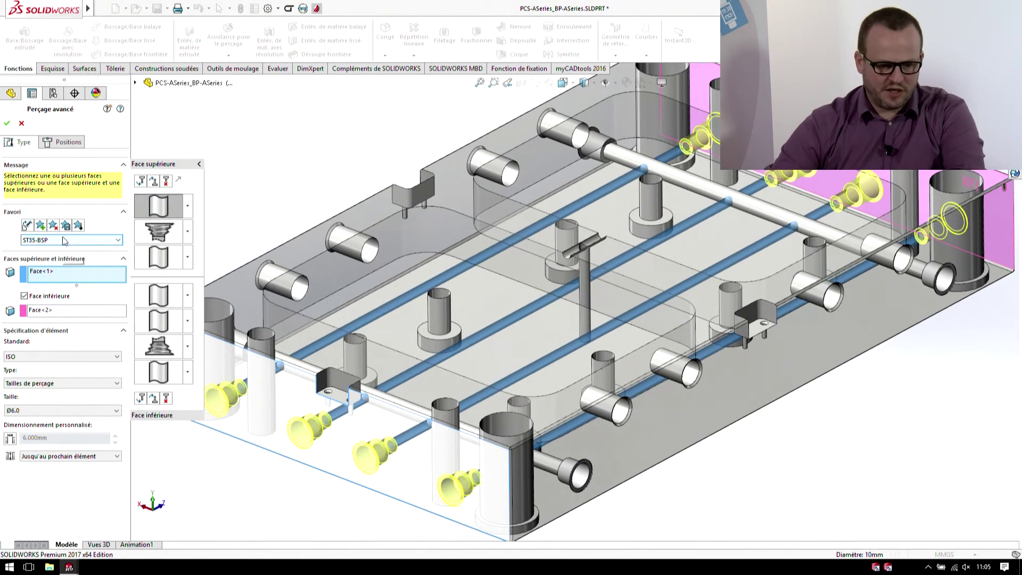
{"action": "left_click", "coordinate": [8, 125]}
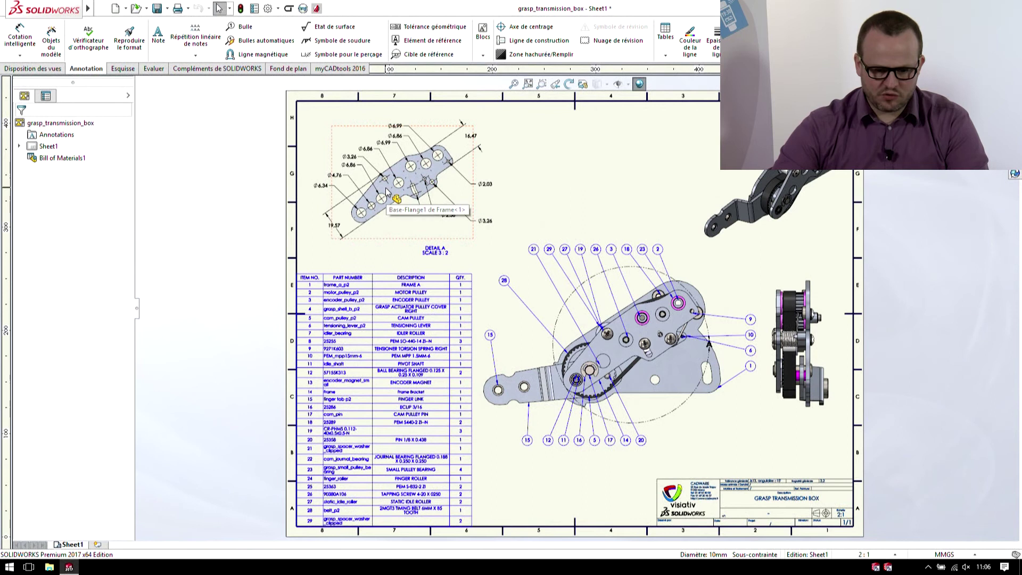
Open the Frame part from the drawing's ballooned view Drawing View1
{"action": "left_click", "coordinate": [627, 339]}
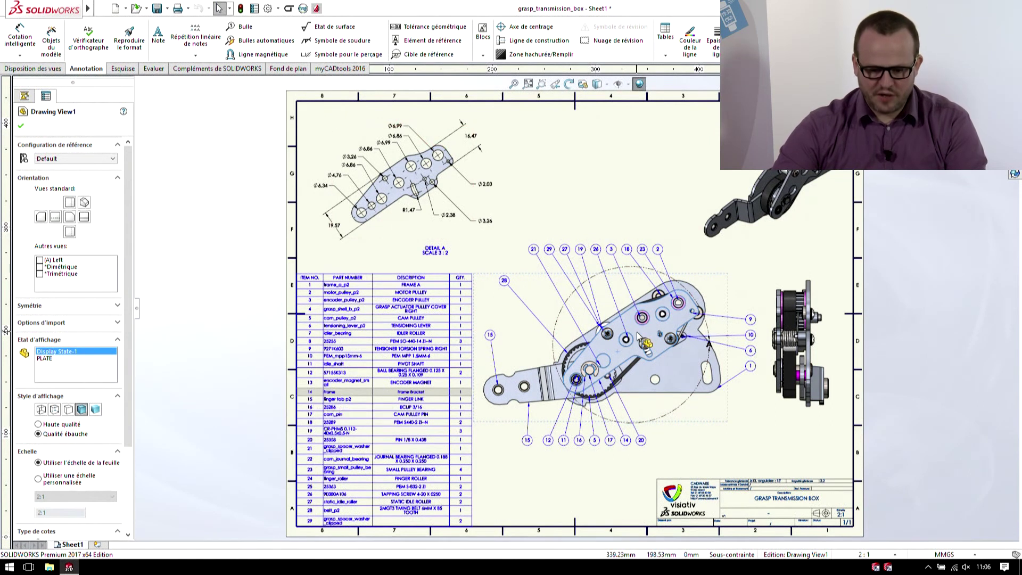
{"action": "left_click", "coordinate": [669, 287]}
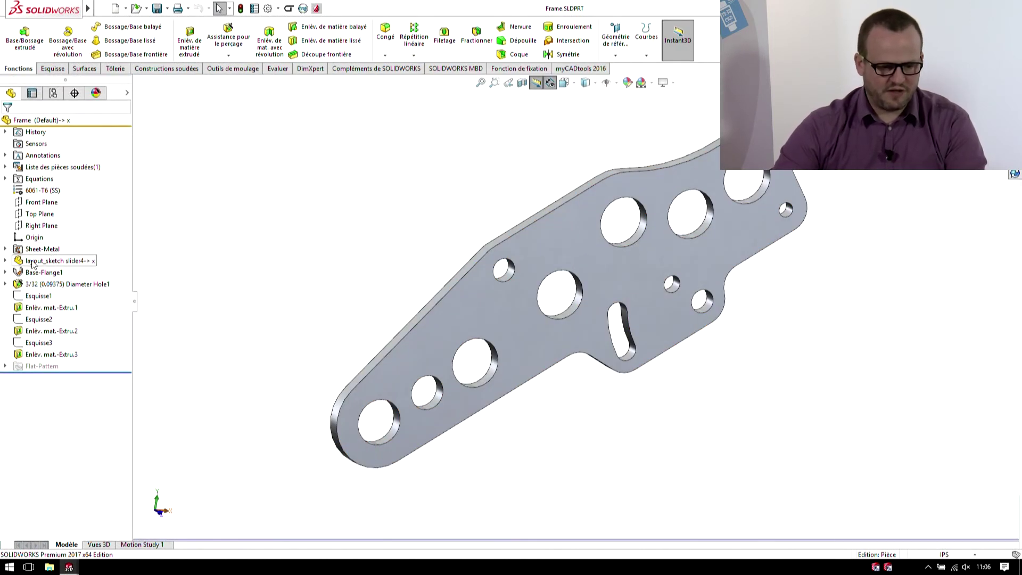
{"action": "left_click", "coordinate": [33, 262]}
{"action": "scroll", "coordinate": [320, 287], "scroll_direction": "up", "scroll_amount": 3}
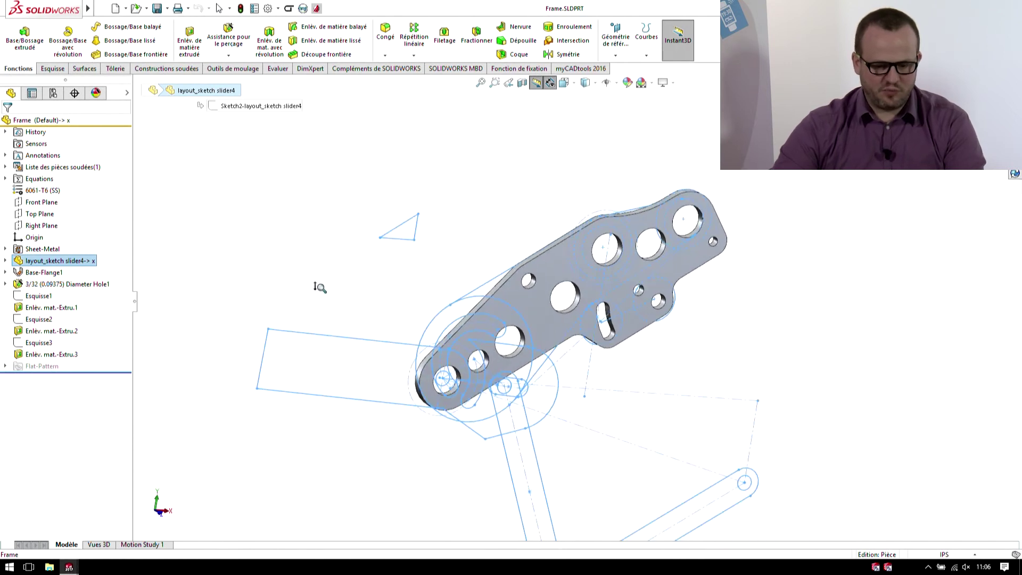
{"action": "middle_click_drag", "start_coordinate": [656, 461], "coordinate": [638, 353], "text": "ctrl"}
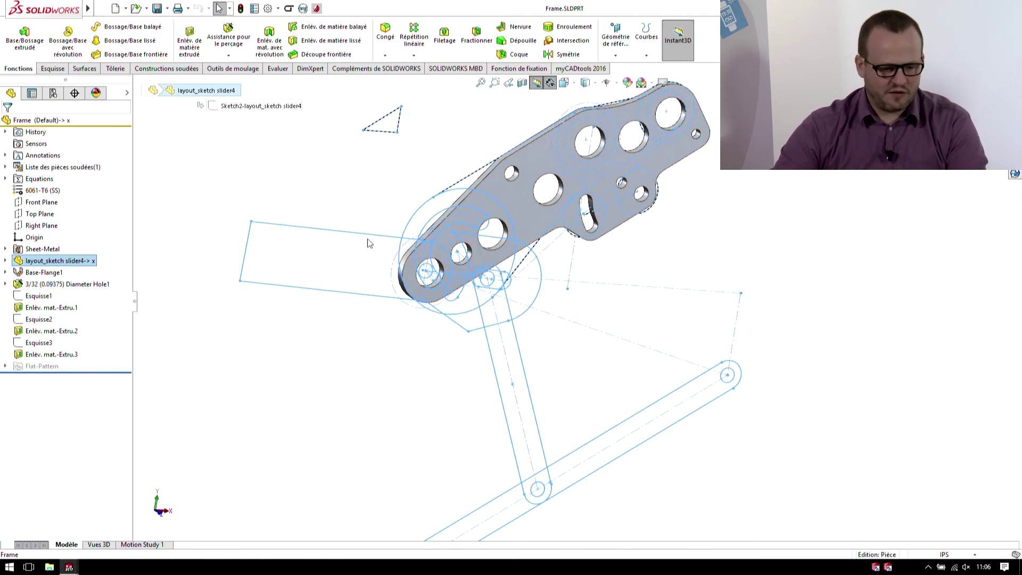
{"action": "left_click", "coordinate": [43, 272]}
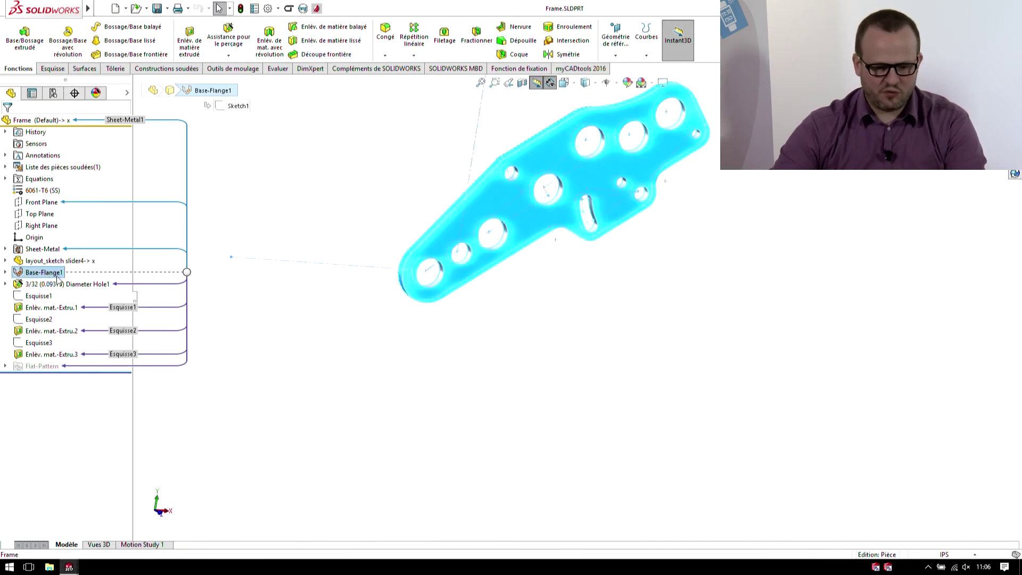
{"action": "left_click", "coordinate": [237, 362]}
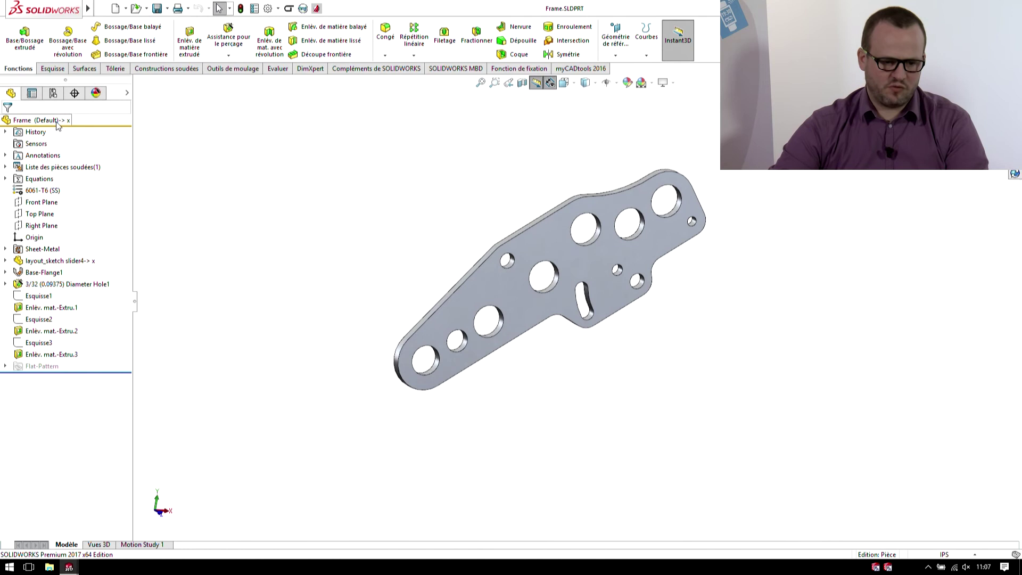
Start converting the Frame part to a body, saving the modified part when prompted
{"action": "right_click", "coordinate": [57, 122]}
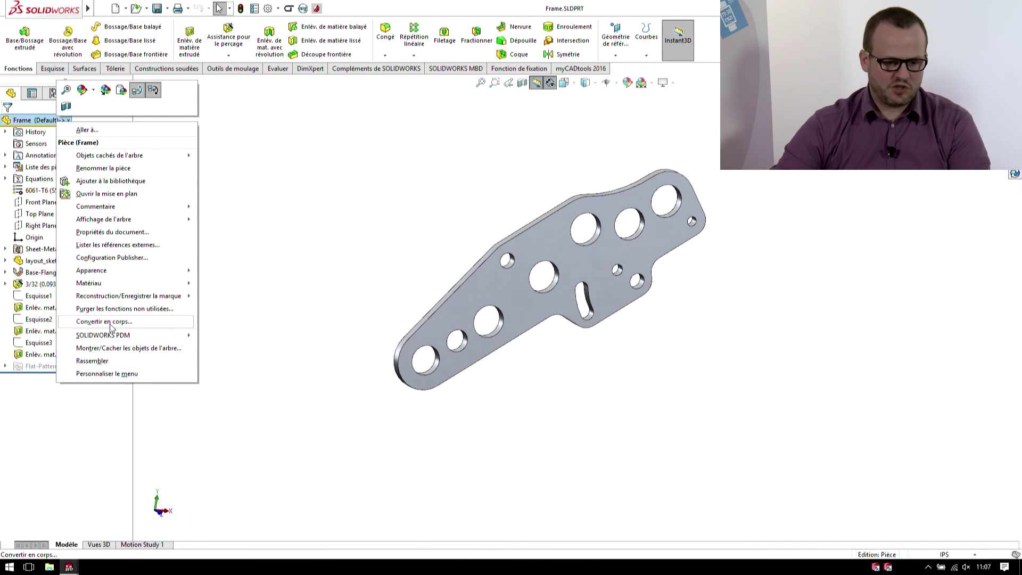
{"action": "left_click", "coordinate": [110, 322]}
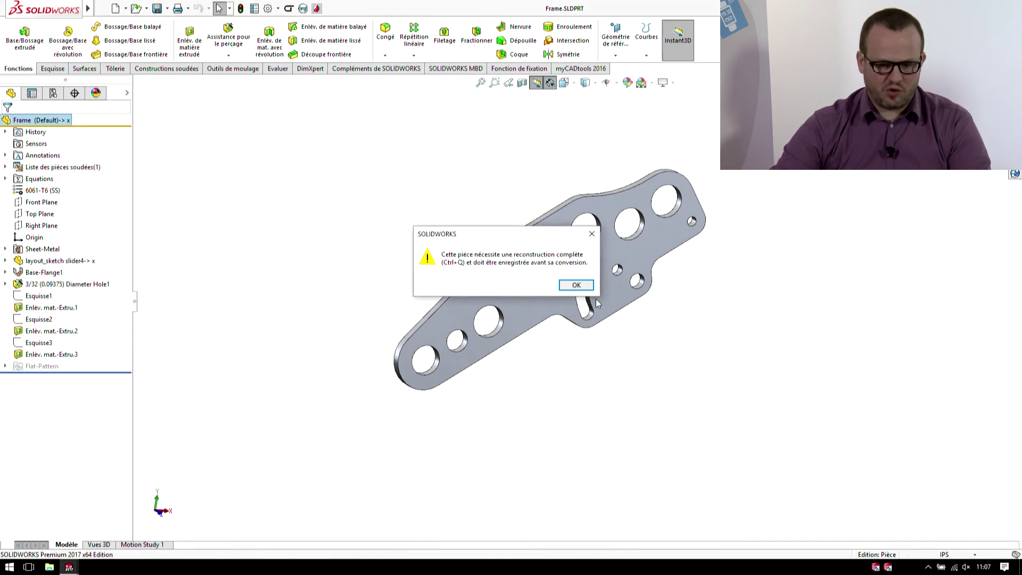
{"action": "left_click", "coordinate": [584, 289]}
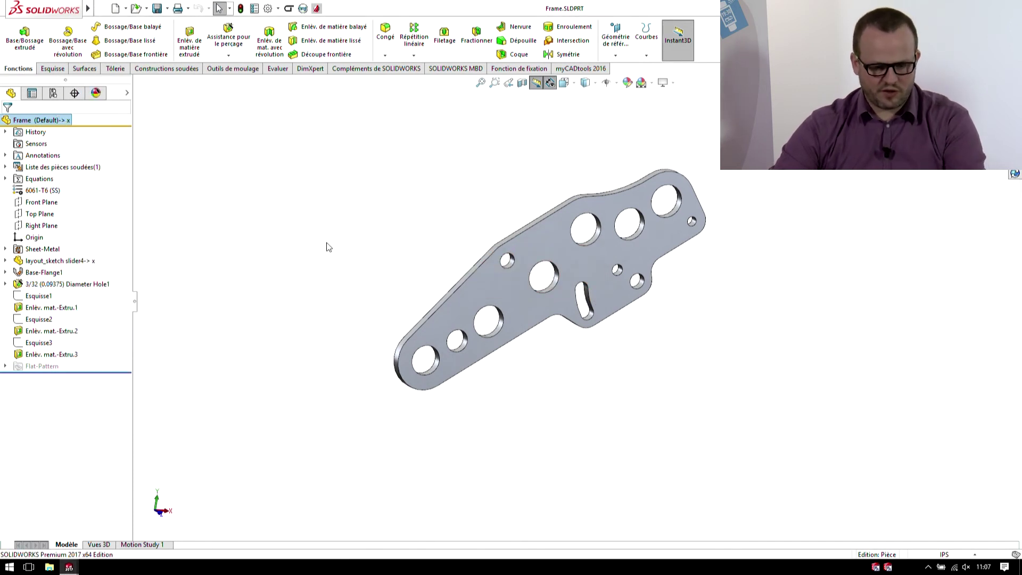
{"action": "right_click", "coordinate": [59, 124]}
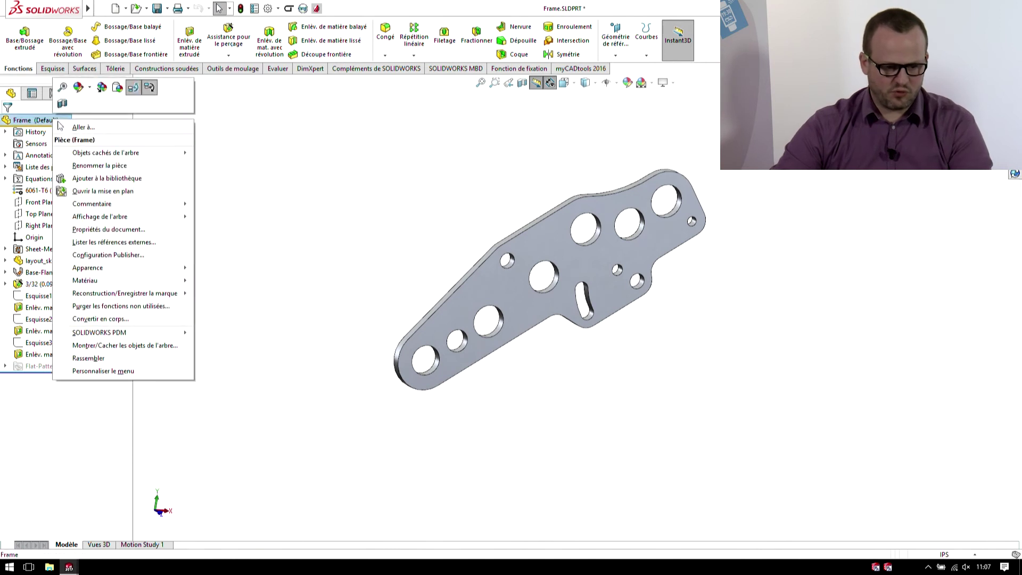
{"action": "left_click", "coordinate": [117, 321]}
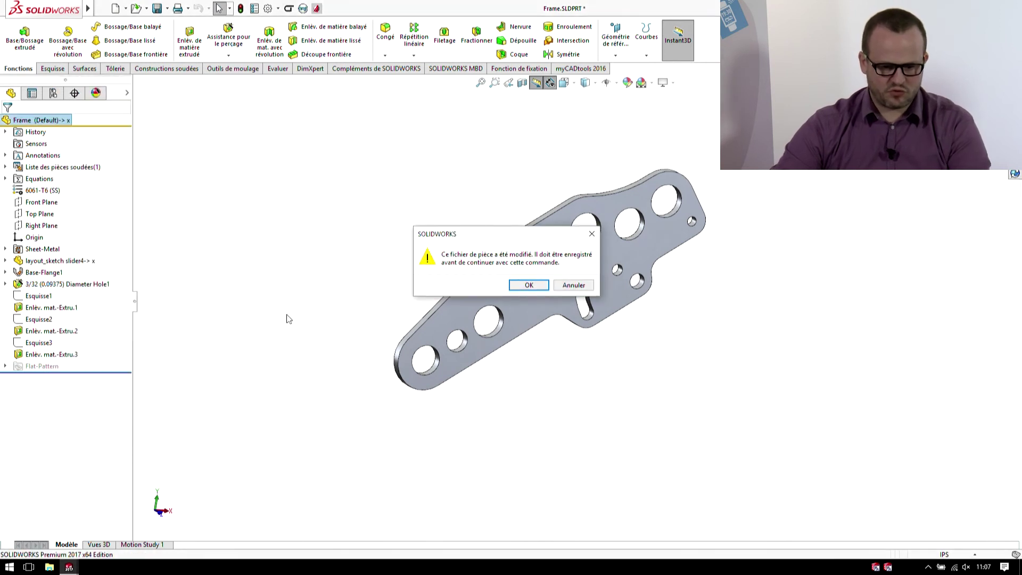
{"action": "left_click", "coordinate": [528, 287]}
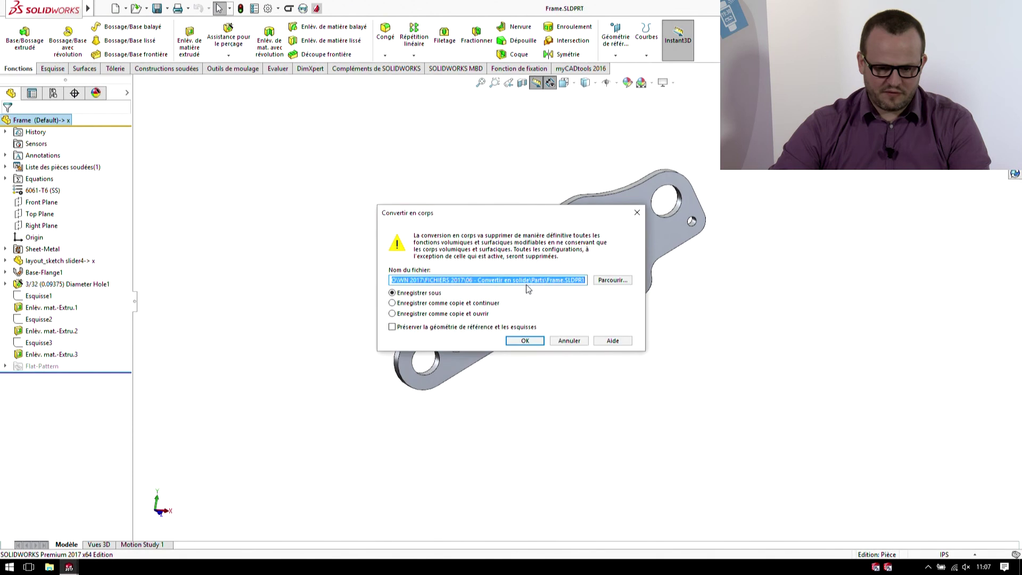
Confirm the conversion to Frame_export, overwrite the existing file, and inspect Converti1
{"action": "left_click_drag", "start_coordinate": [487, 216], "coordinate": [399, 216]}
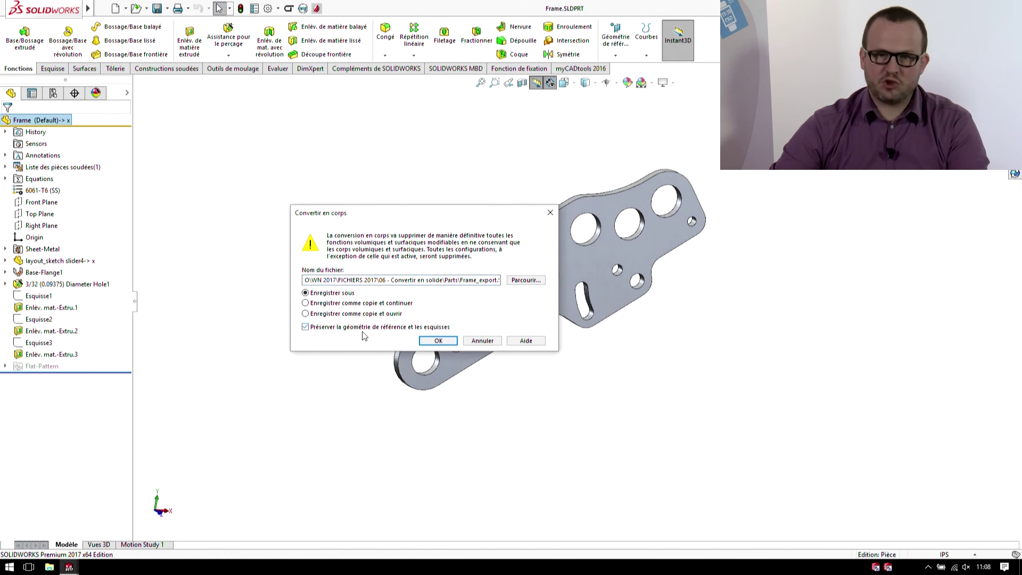
{"action": "left_click", "coordinate": [445, 342]}
{"action": "left_click", "coordinate": [542, 297]}
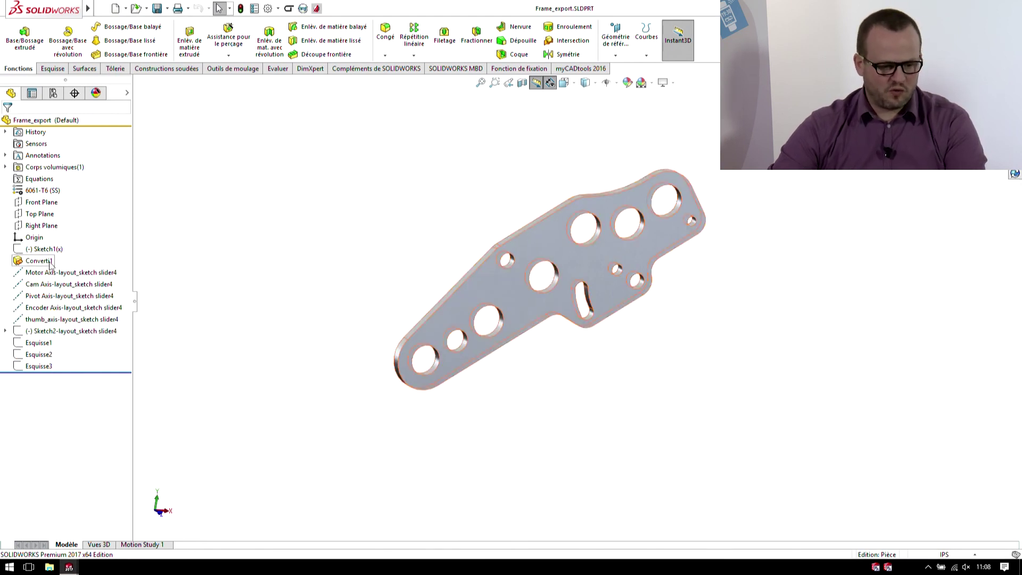
{"action": "left_click", "coordinate": [22, 262]}
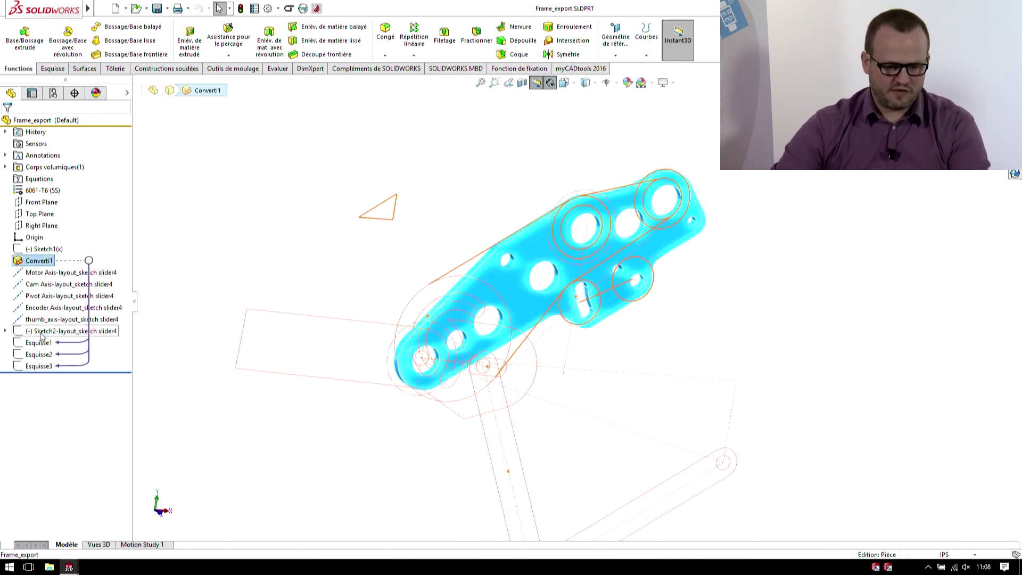
{"action": "left_click", "coordinate": [291, 258]}
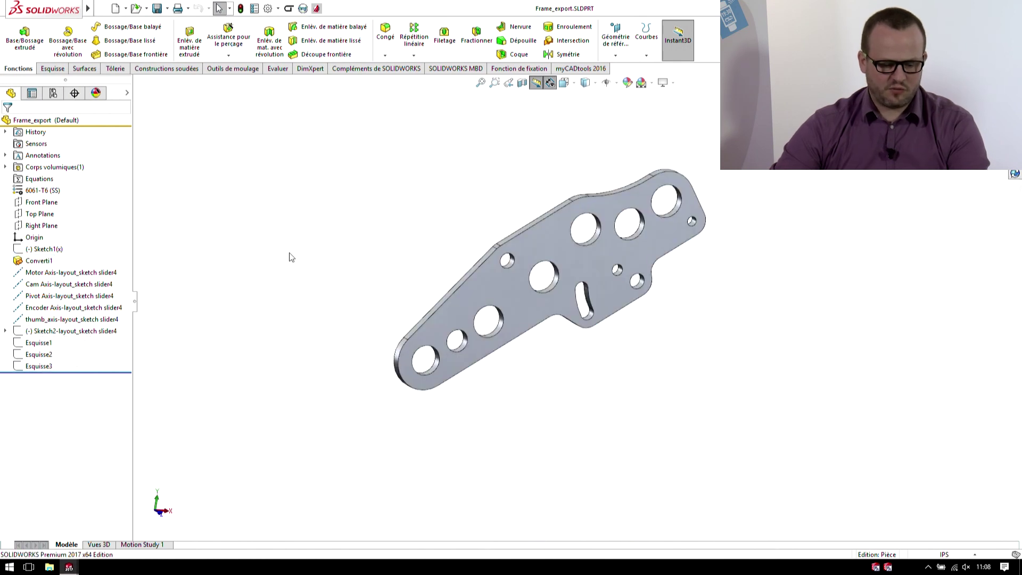
{"action": "key", "text": "ctrl+Tab"}
Check that the drawing's BOM lists Frame_export as item 14, then bring up the assembly
{"action": "left_click", "coordinate": [558, 288]}
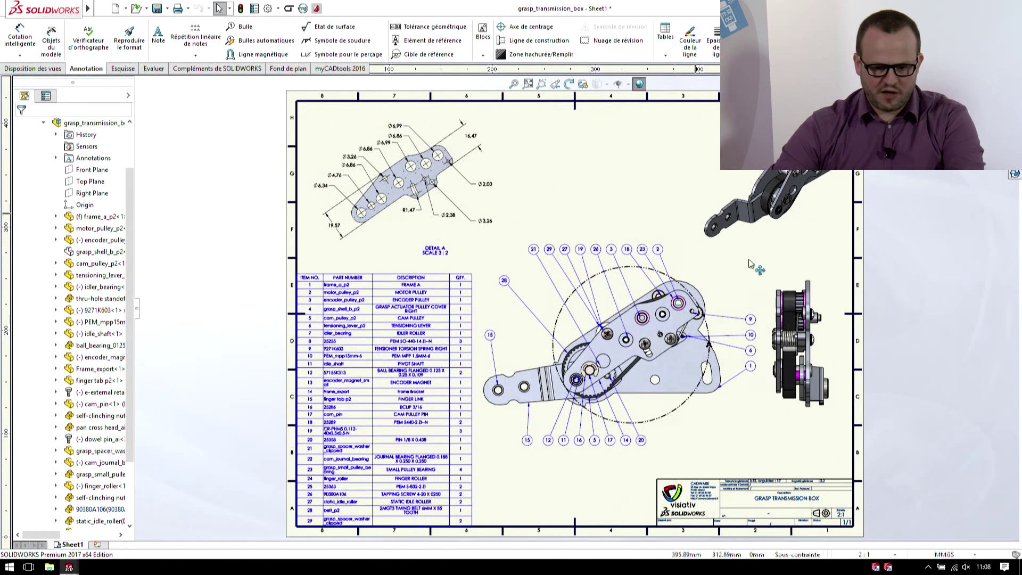
{"action": "scroll", "coordinate": [461, 410], "scroll_direction": "down", "scroll_amount": 2}
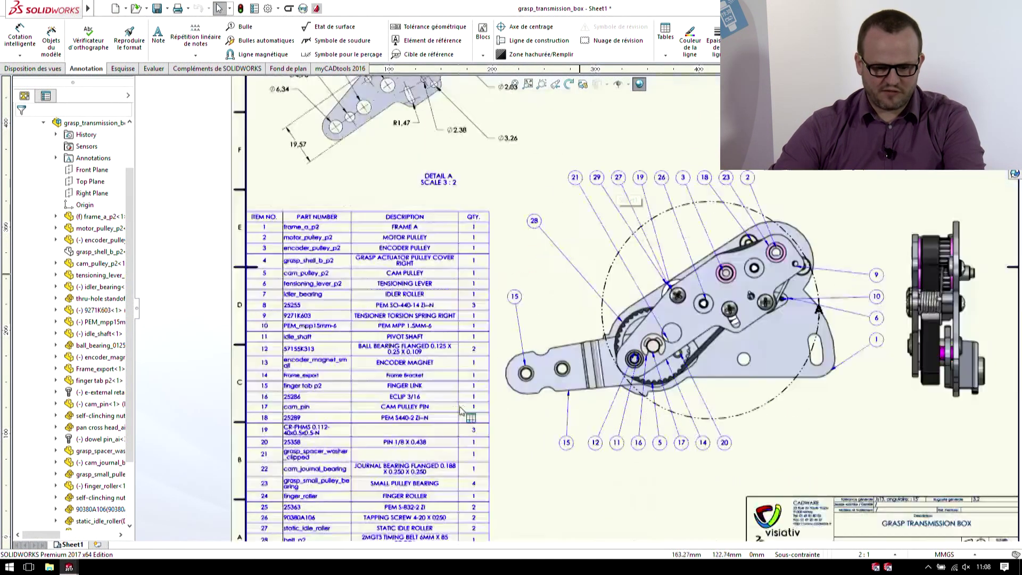
{"action": "scroll", "coordinate": [461, 410], "scroll_direction": "down", "scroll_amount": 2}
{"action": "left_click", "coordinate": [917, 223]}
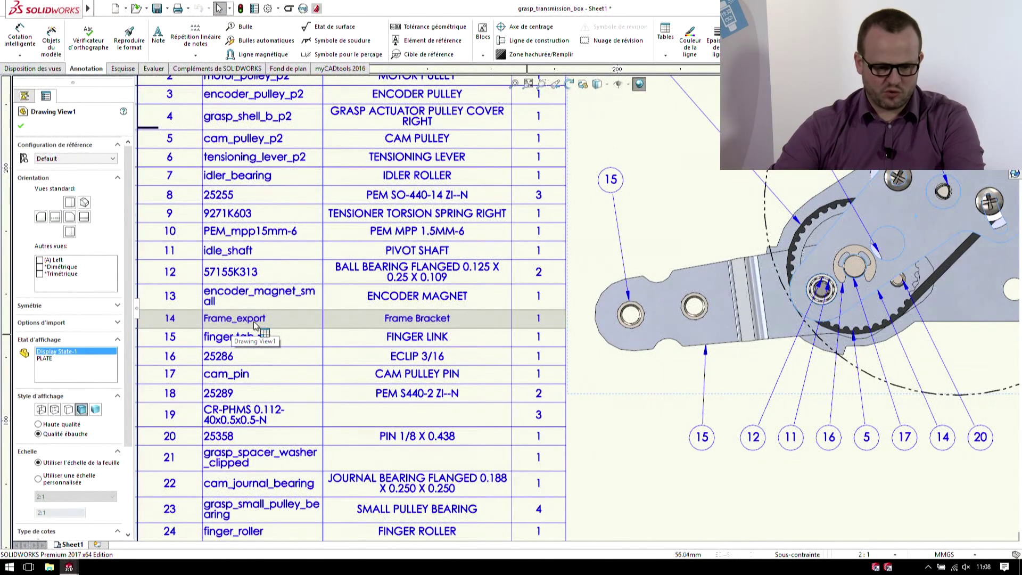
{"action": "scroll", "coordinate": [577, 309], "scroll_direction": "up", "scroll_amount": 5}
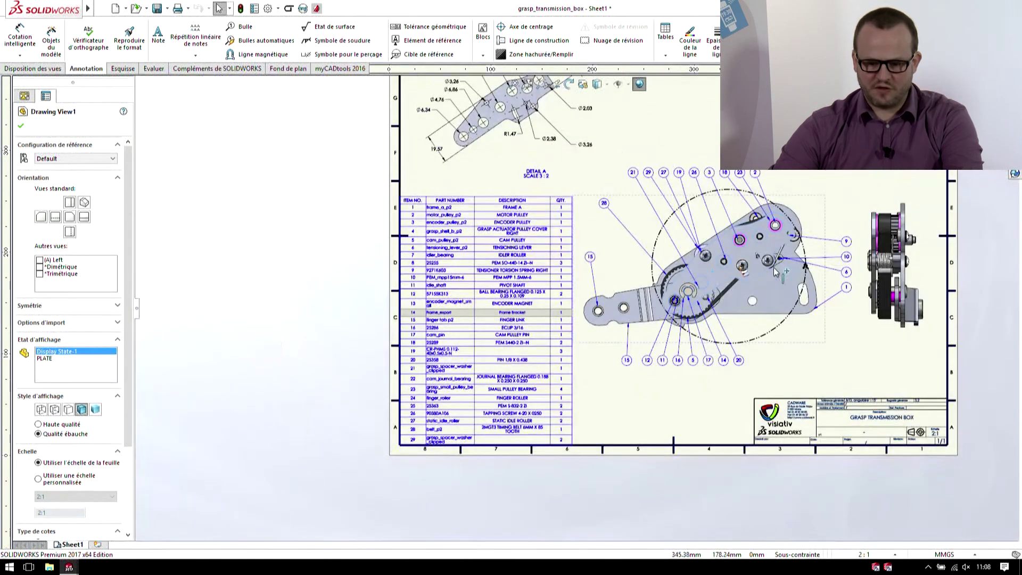
{"action": "left_click", "coordinate": [772, 277]}
{"action": "left_click", "coordinate": [671, 234]}
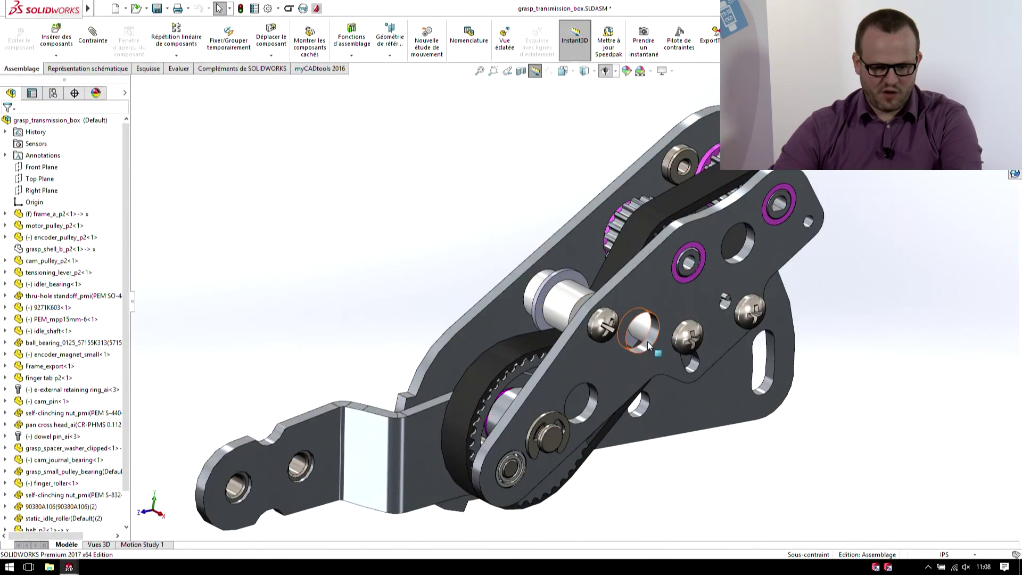
{"action": "left_click", "coordinate": [615, 372]}
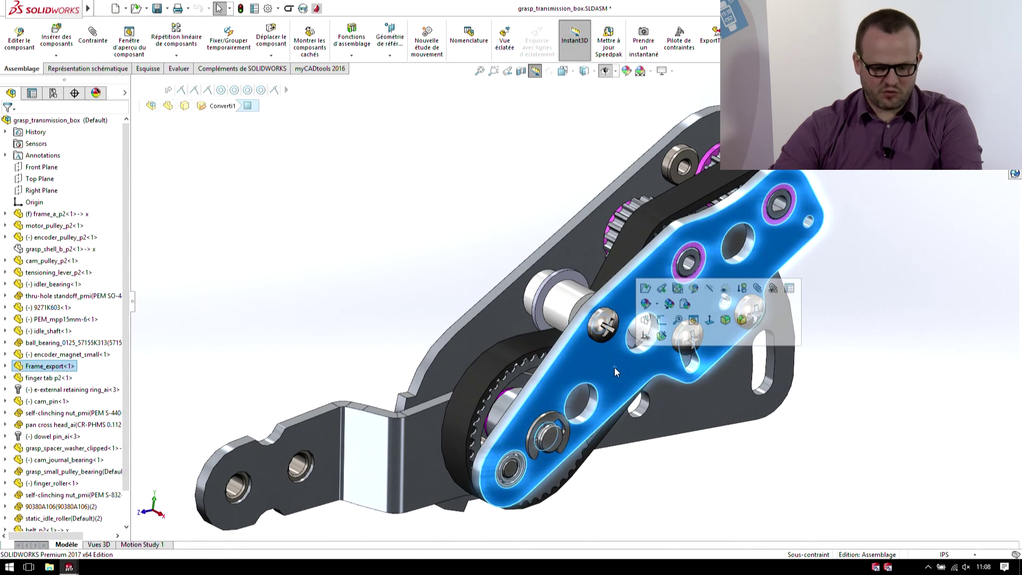
{"action": "key", "text": "d"}
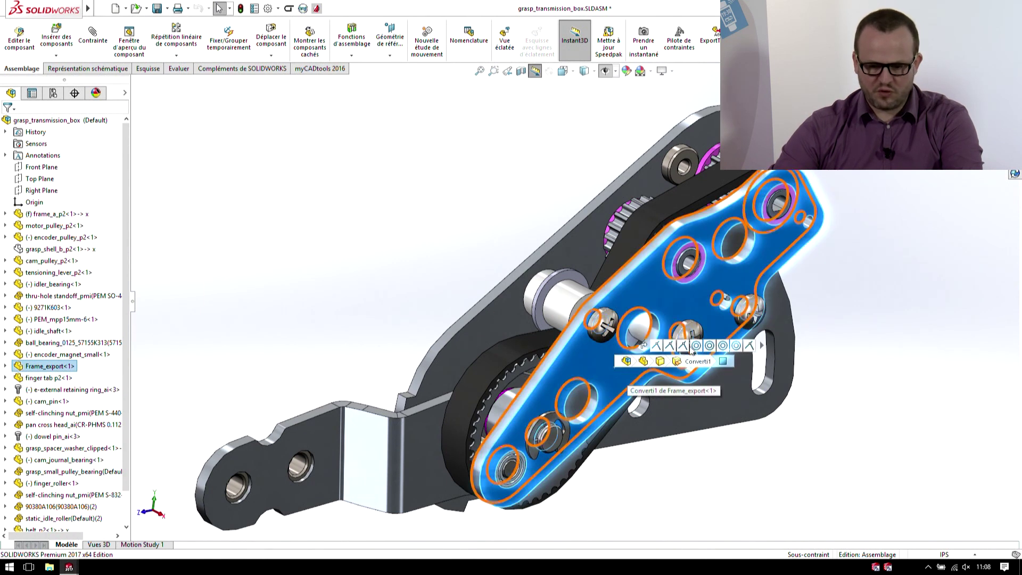